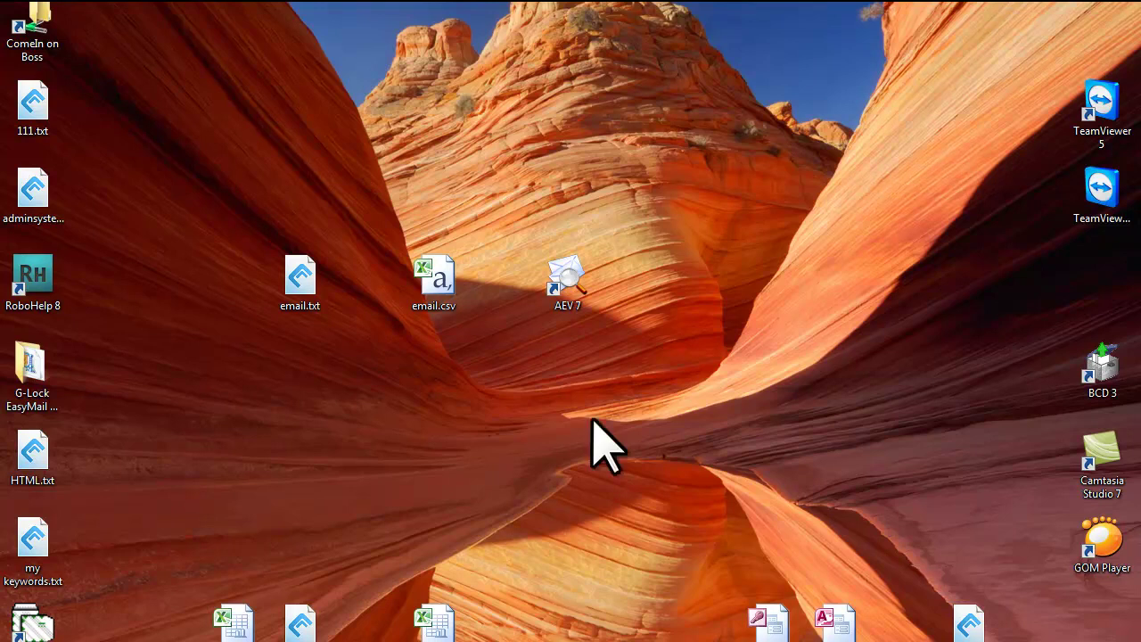
Step: Launch AEV 7 and dismiss the missing Mail FROM warning to reach the DNS settings
double_click(569, 285)
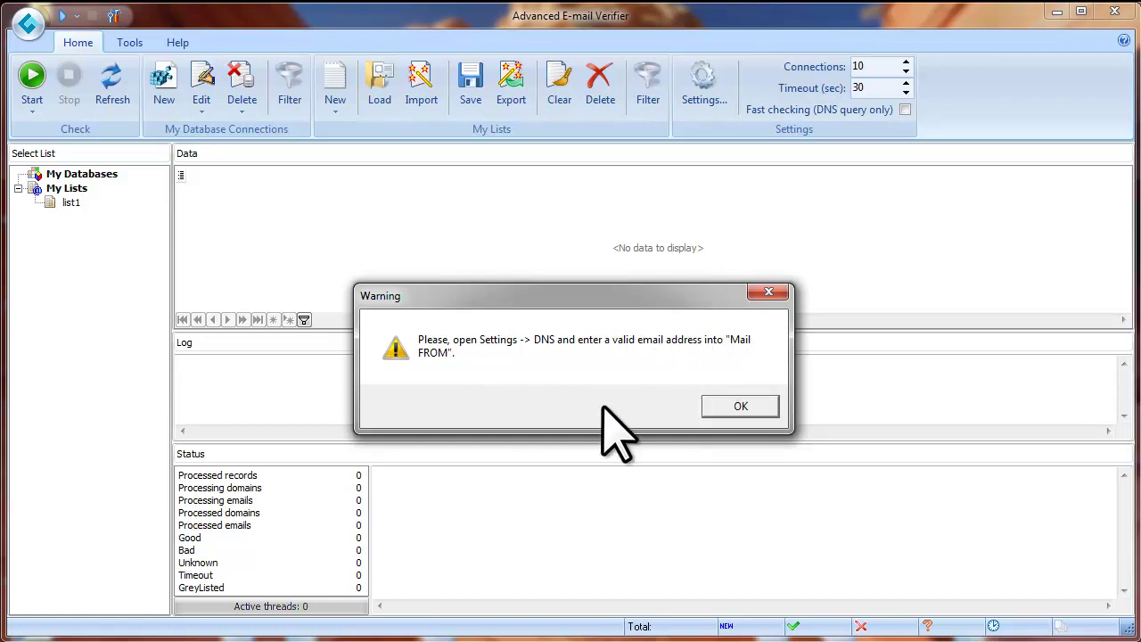
click(756, 408)
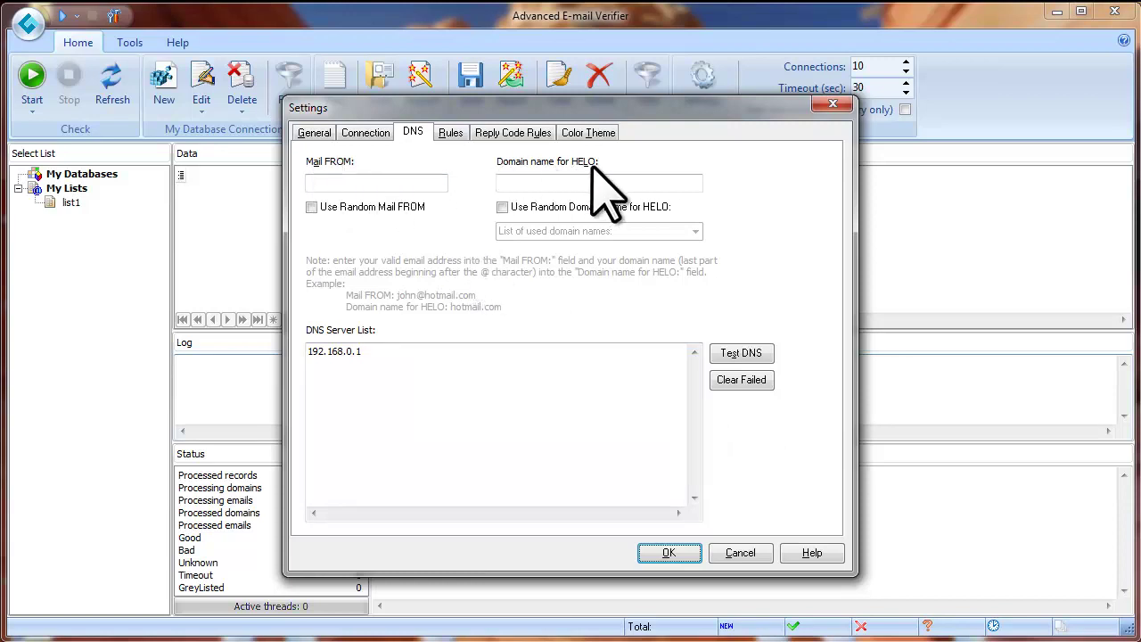
Step: Enter the sender's e-mail address in Mail FROM and copy its gmail.com domain into the HELO field
click(405, 185)
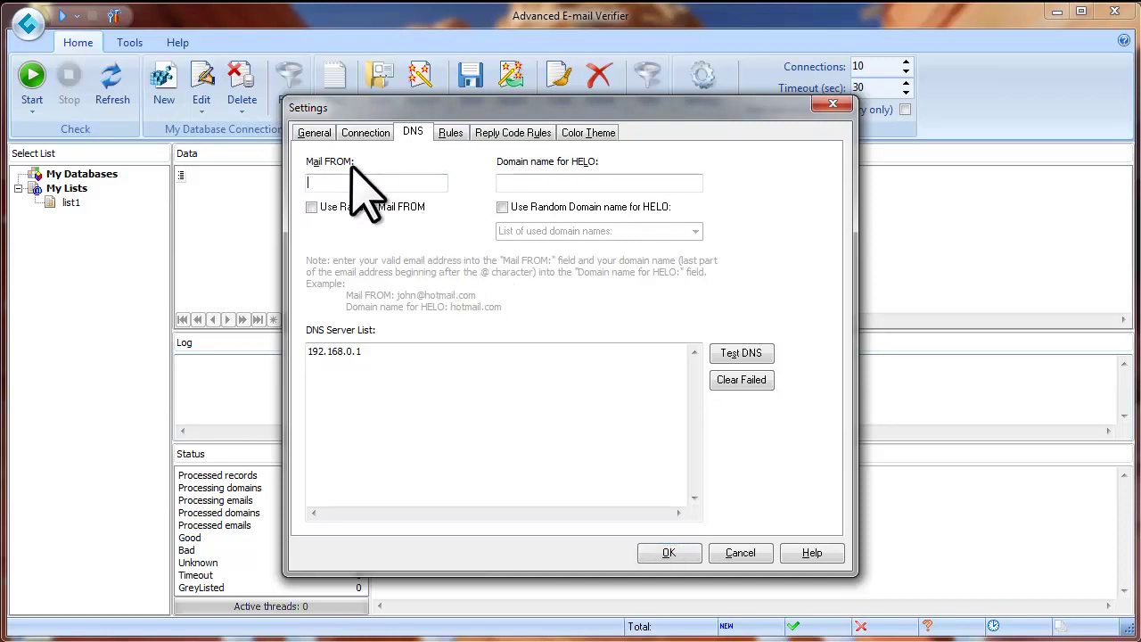
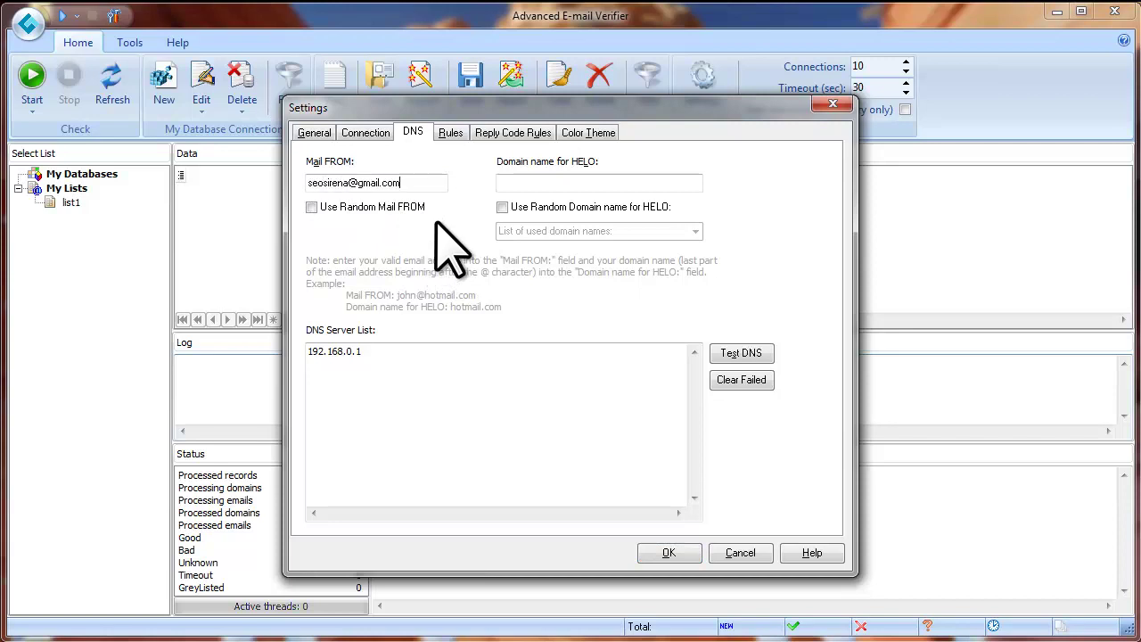
drag(361, 183, 395, 183)
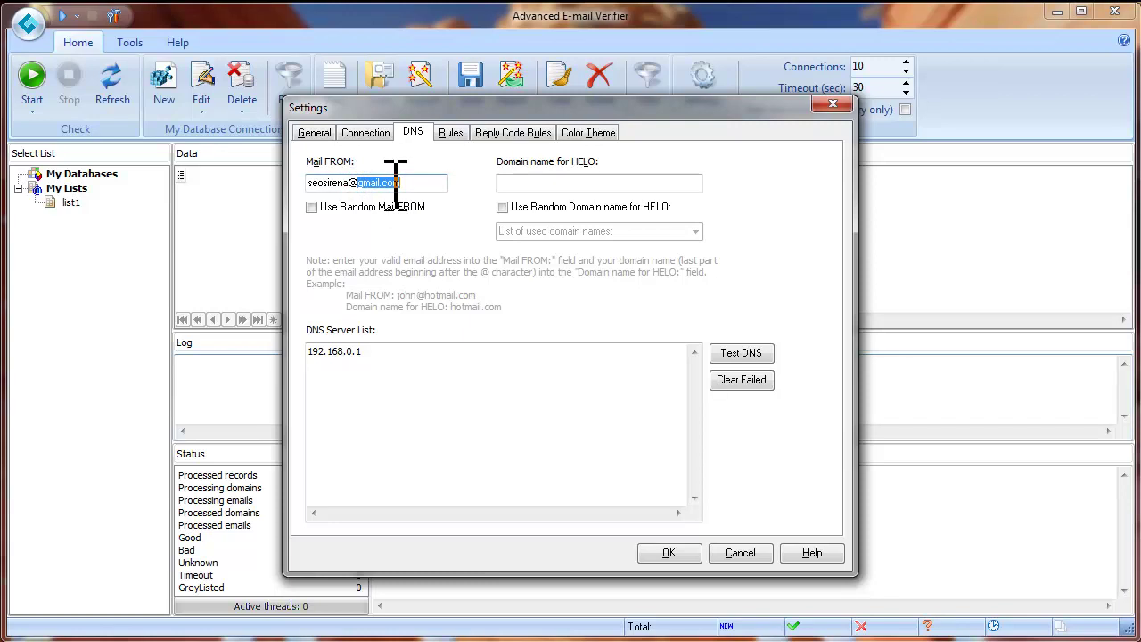
right_click(392, 182)
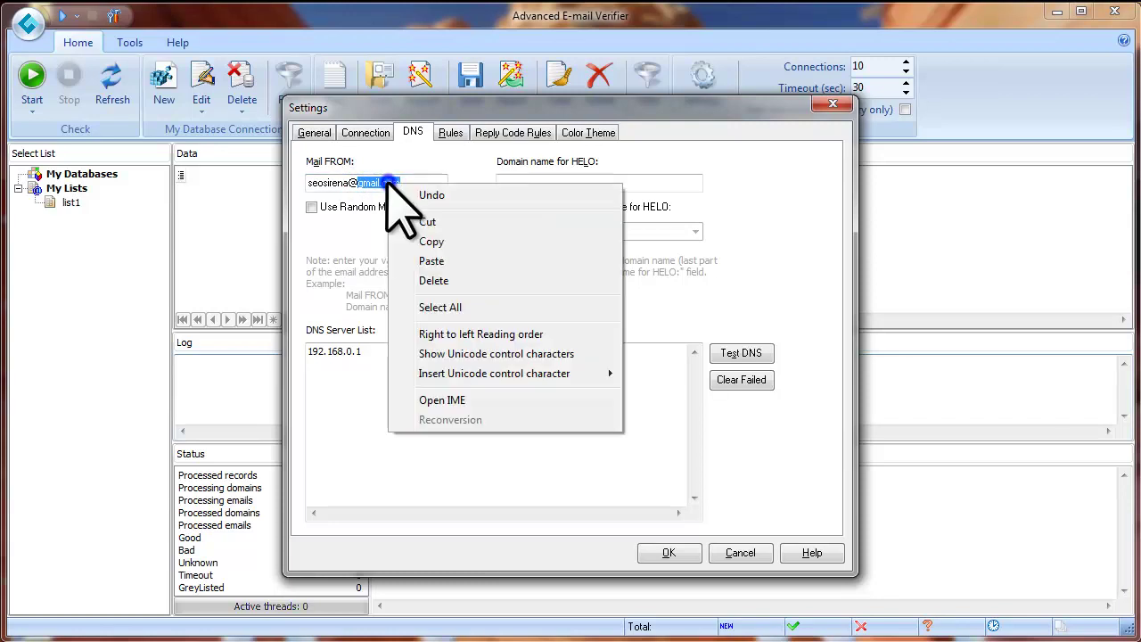
click(409, 237)
click(513, 184)
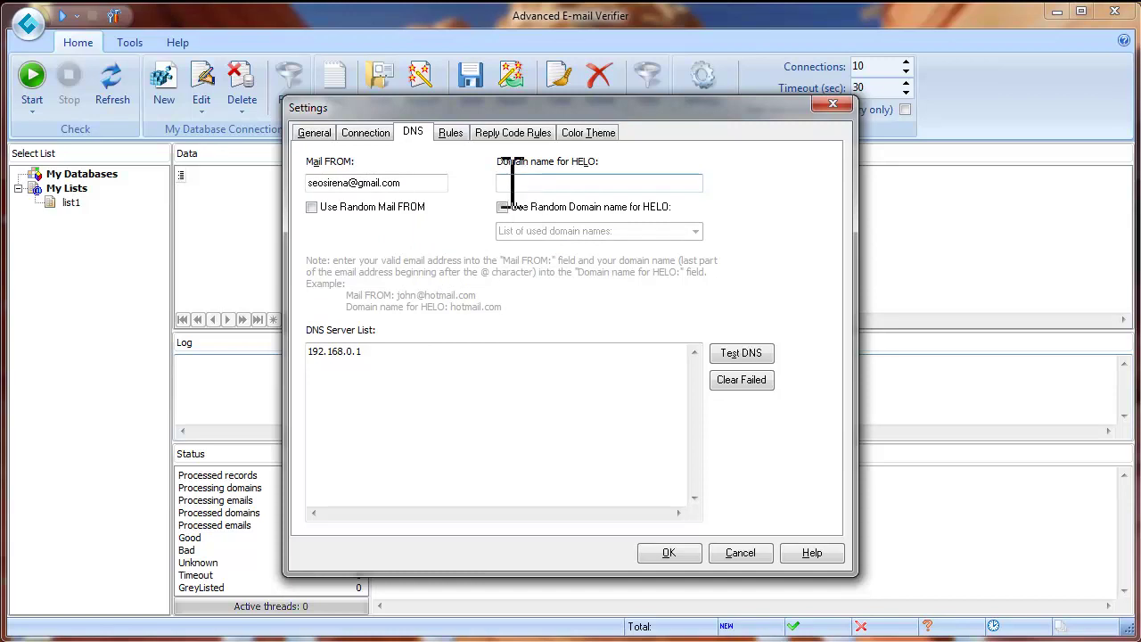
right_click(506, 183)
click(548, 260)
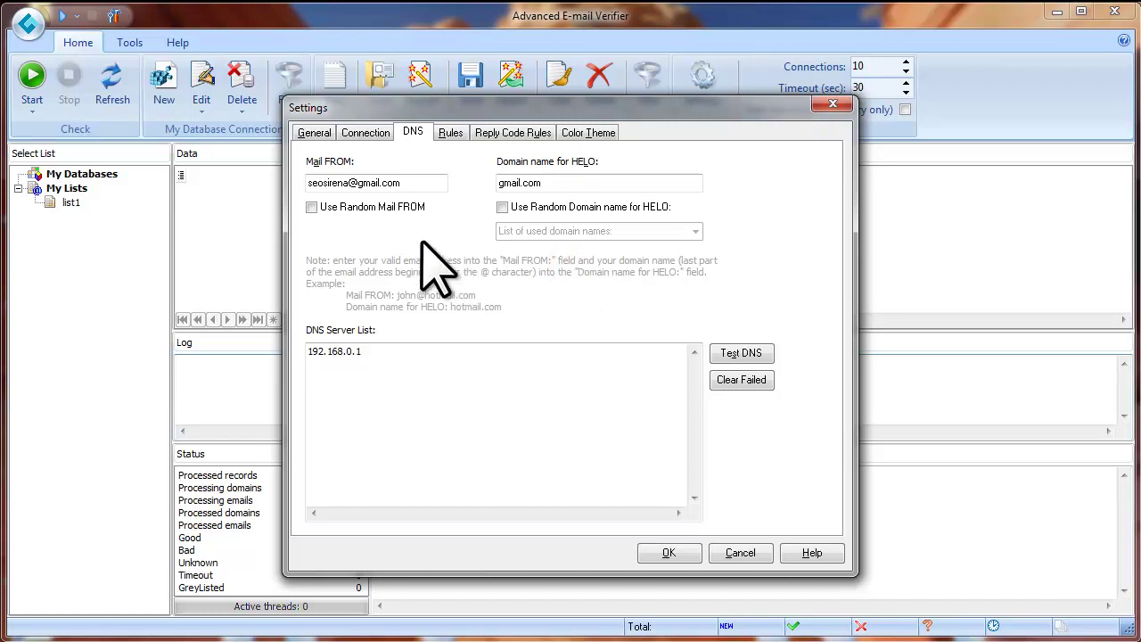
Step: Try the random Mail FROM and random HELO options and the used-domains list, then leave both random options off
click(313, 208)
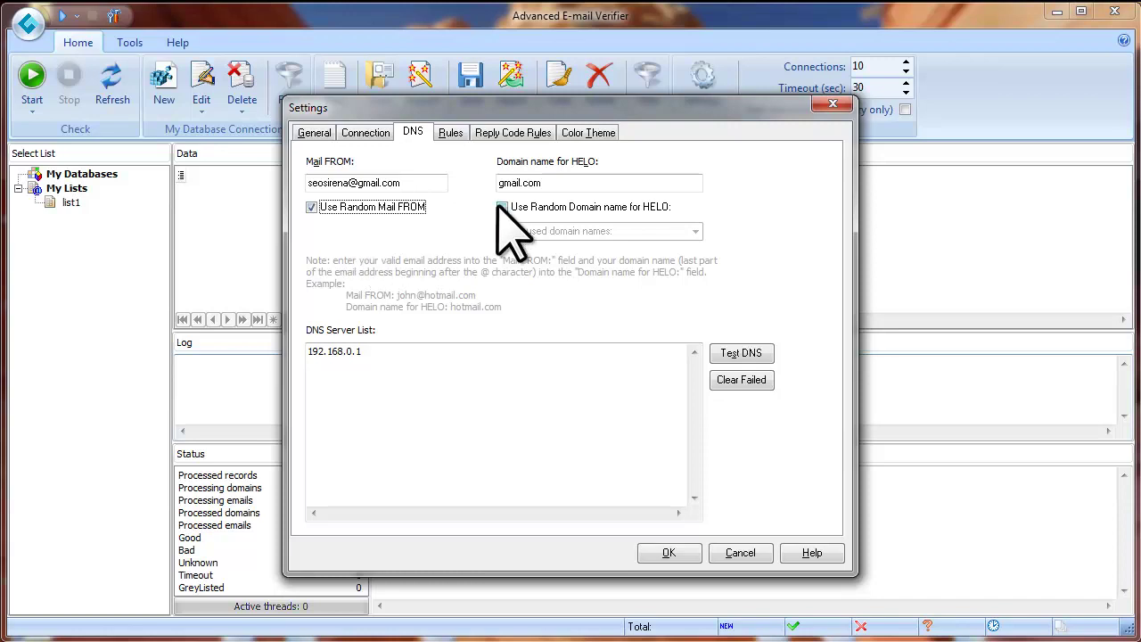
double_click(538, 184)
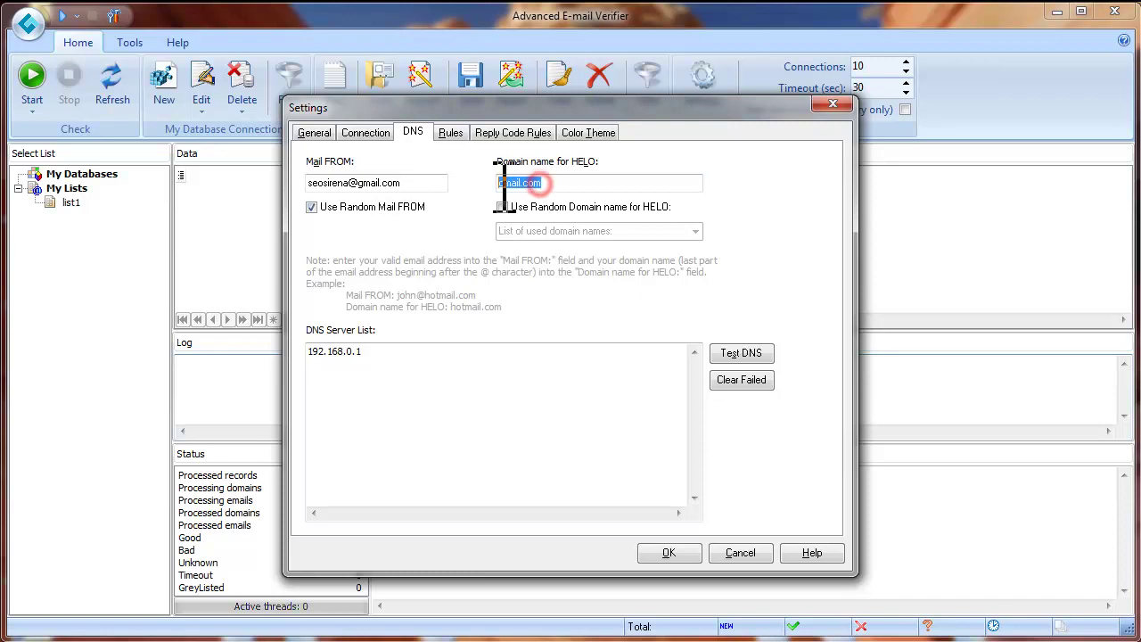
click(473, 217)
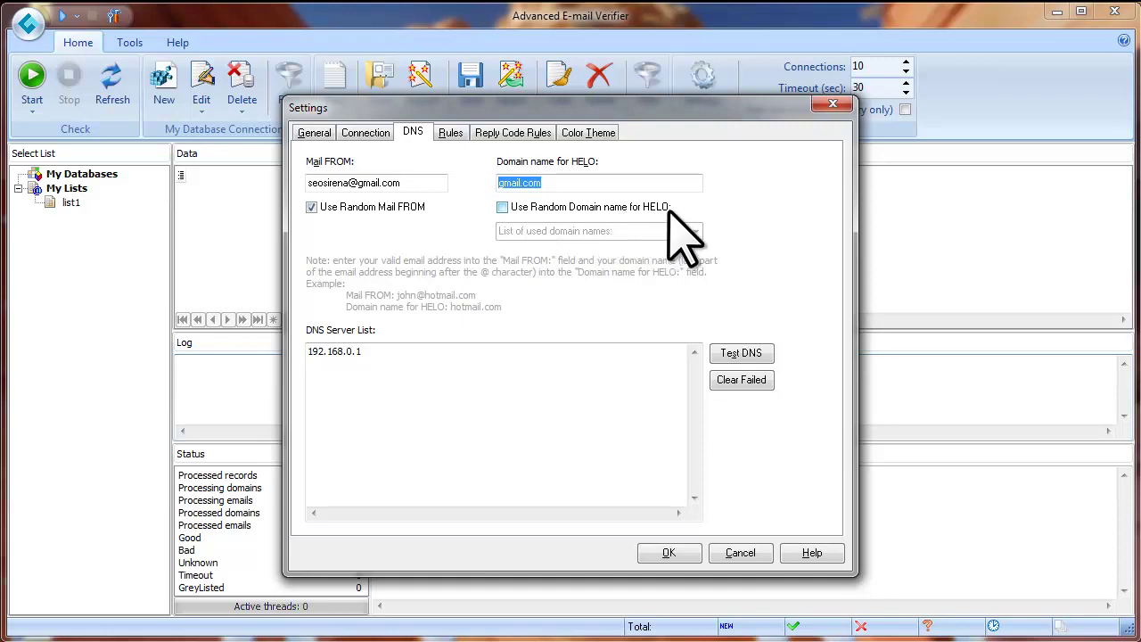
click(502, 207)
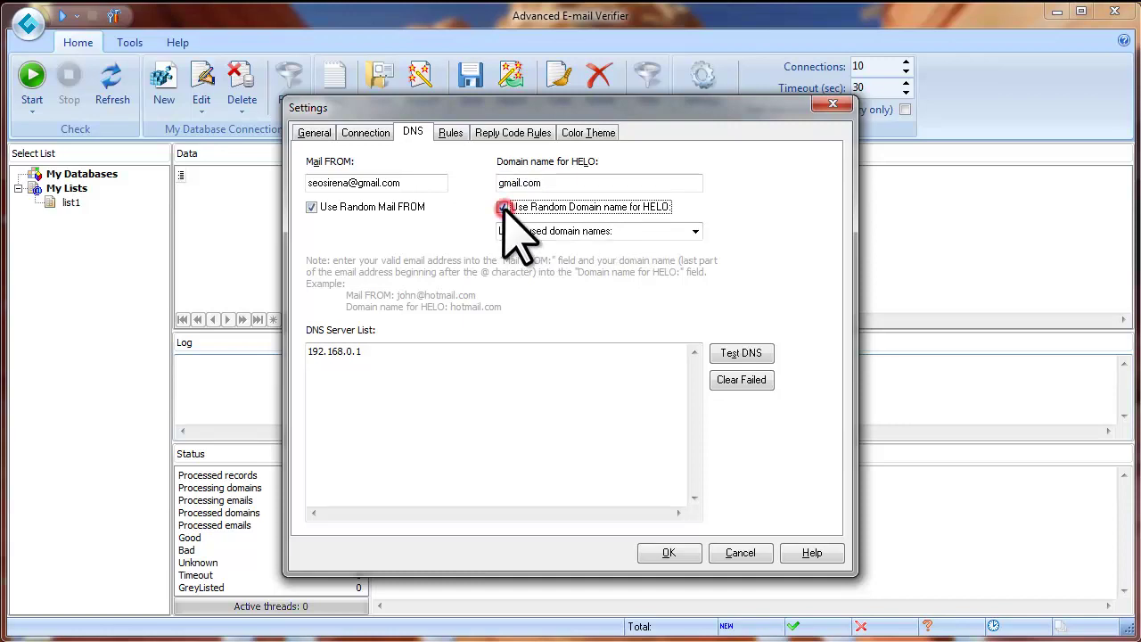
click(696, 230)
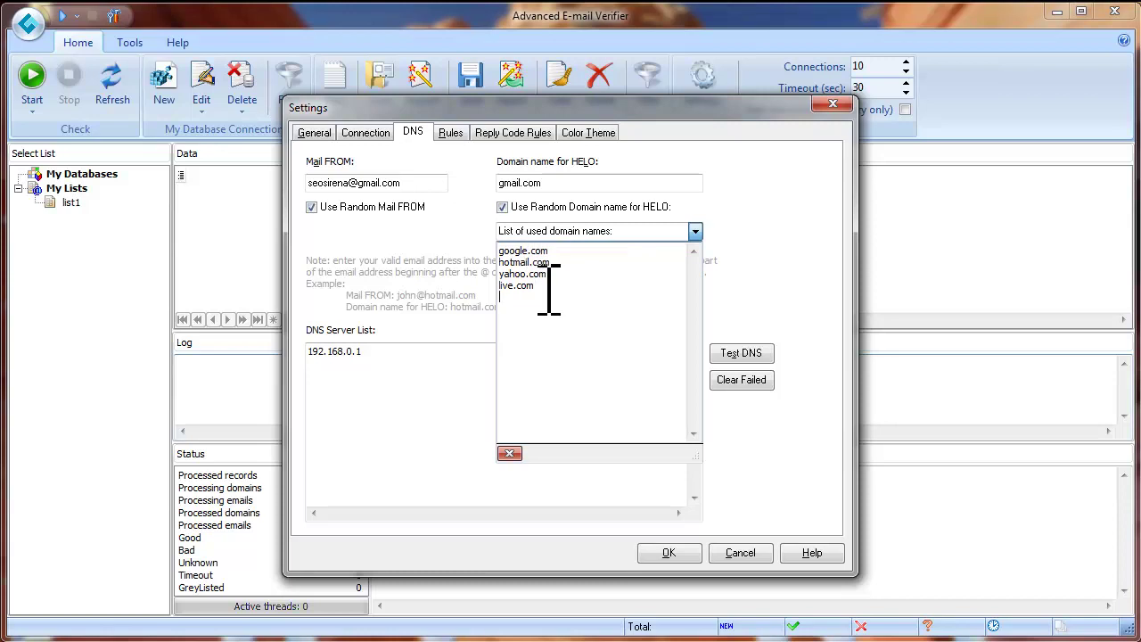
click(468, 250)
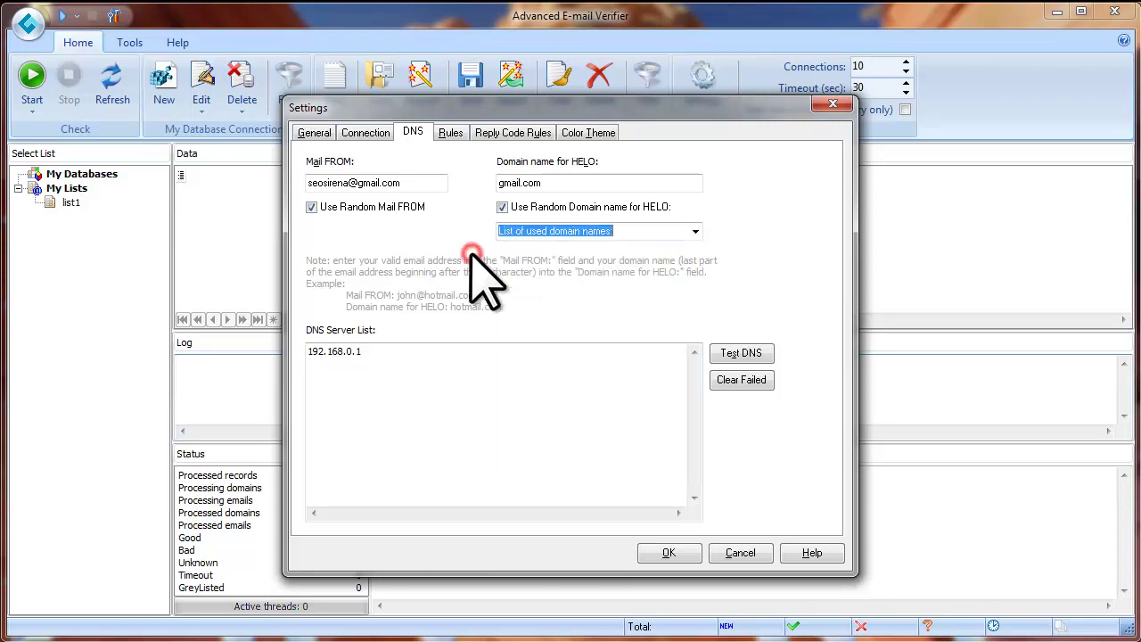
click(312, 206)
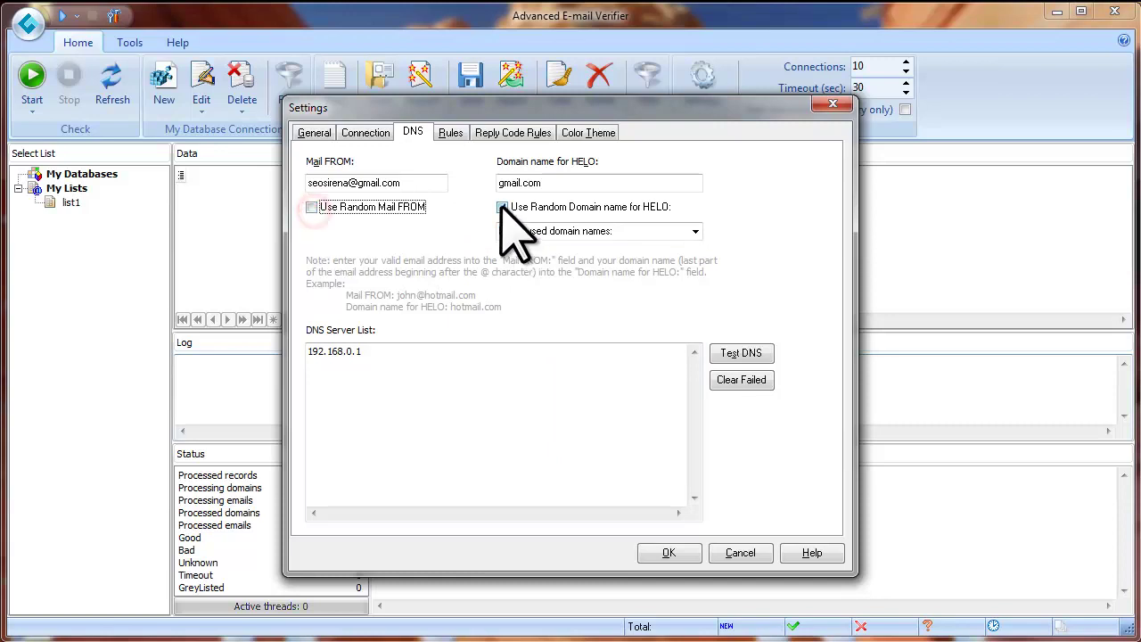
click(502, 206)
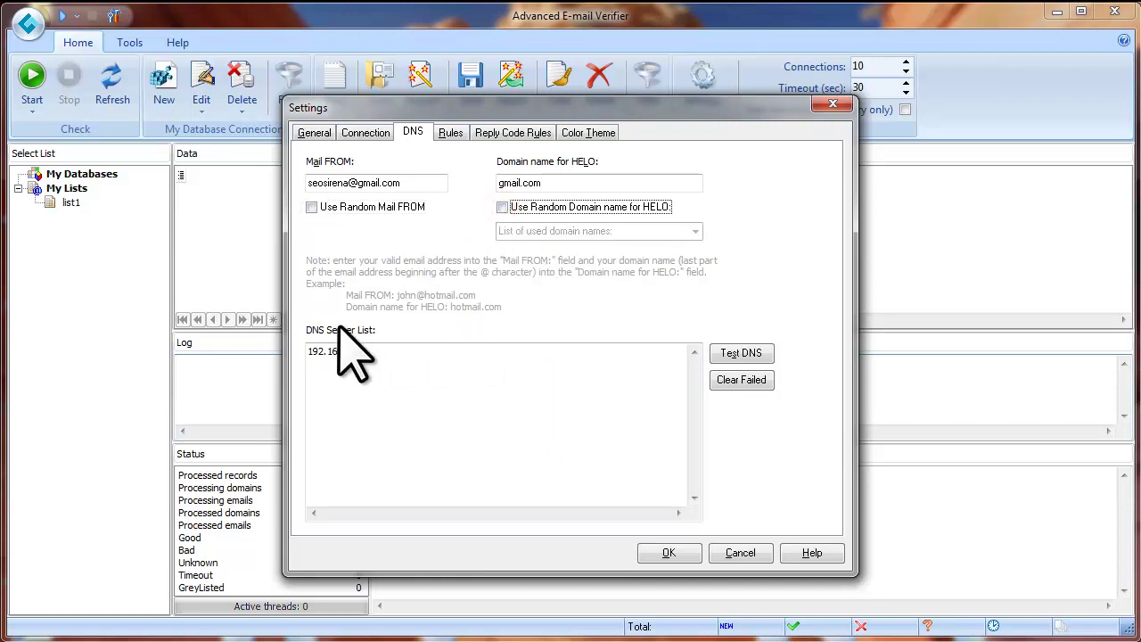
Step: Add 8.8.8.8 below 192.168.0.1 in the DNS server list and test both servers
drag(380, 351, 318, 369)
click(365, 353)
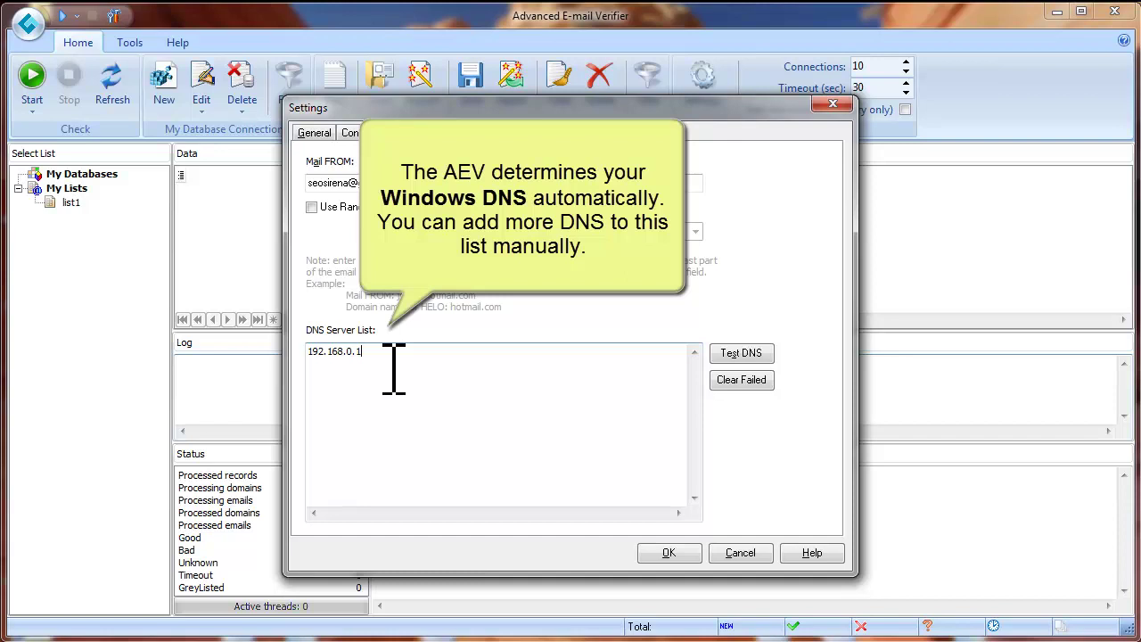
click(368, 353)
drag(372, 353, 306, 357)
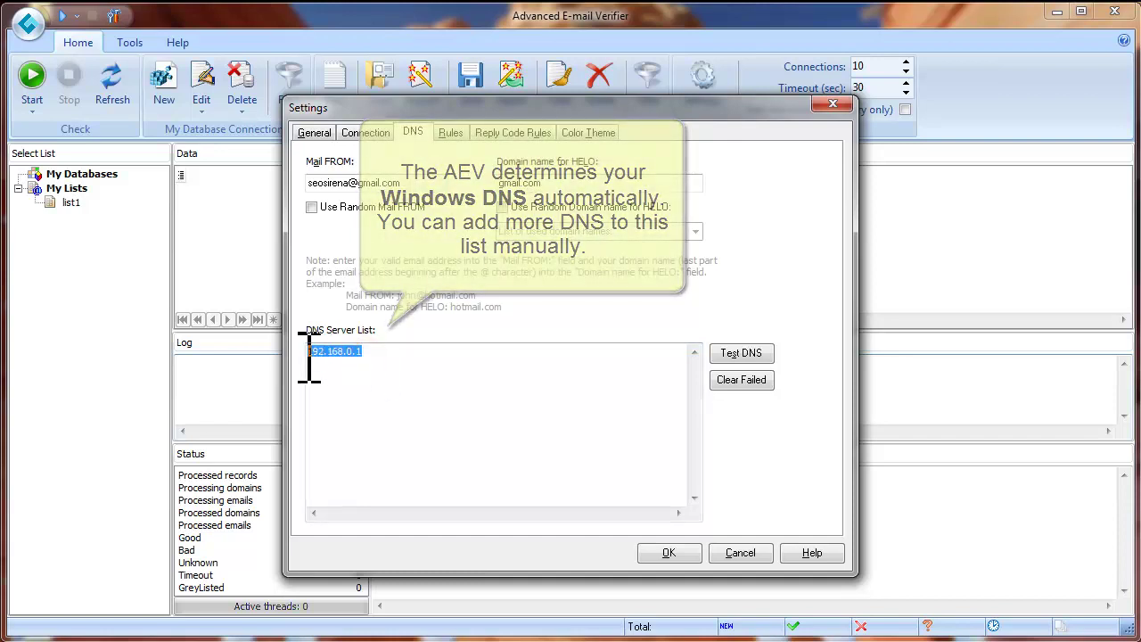
click(375, 353)
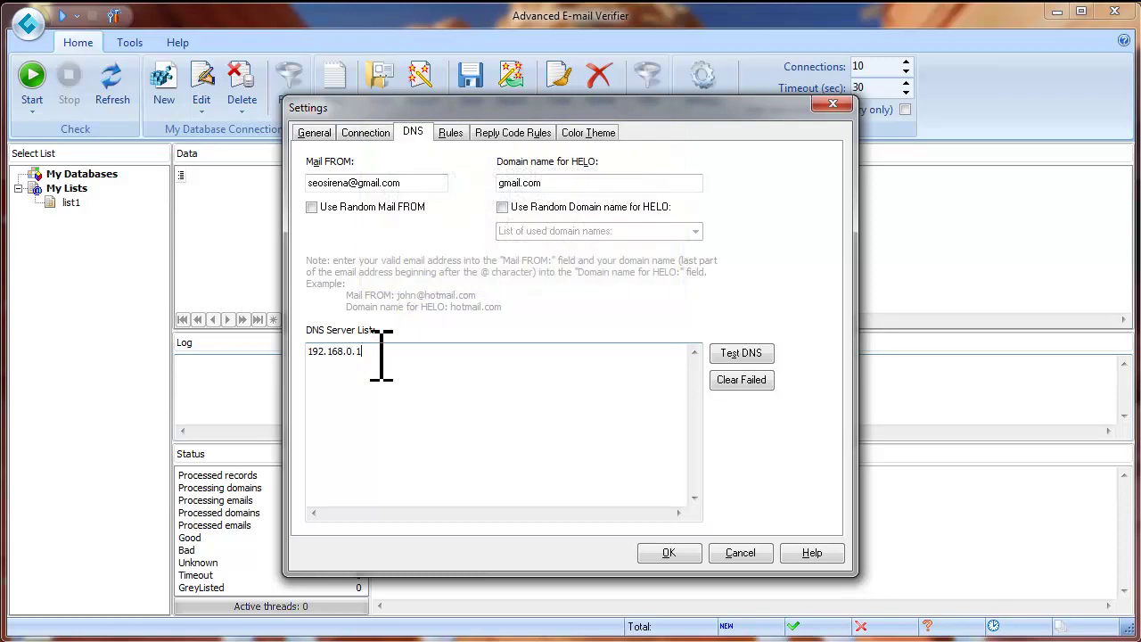
key(Return)
text(8.8.8.8)
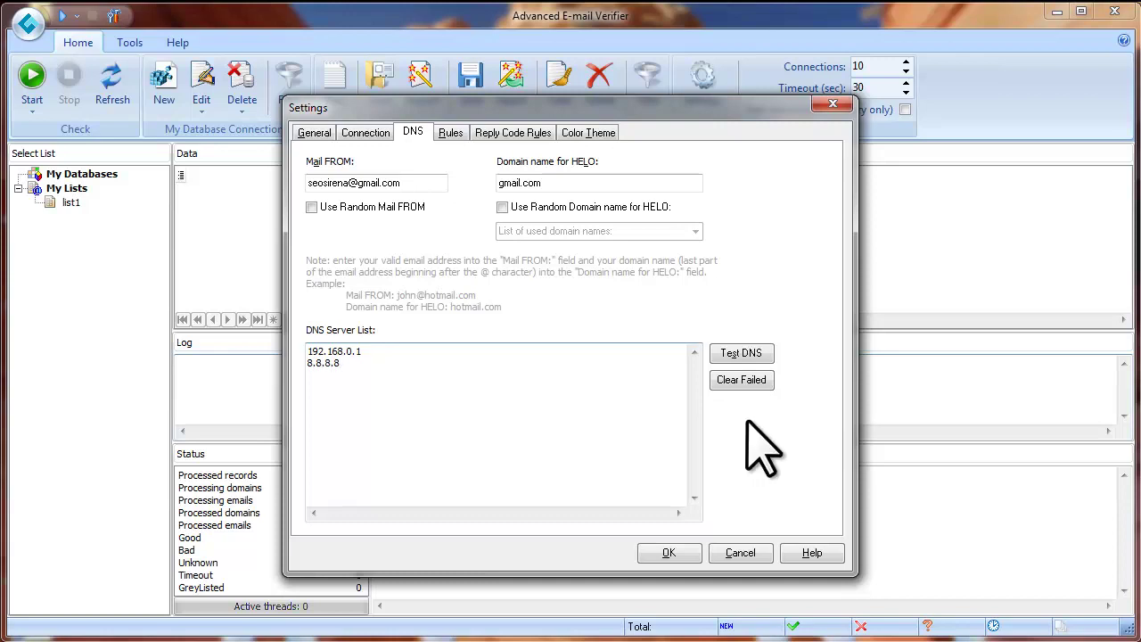
click(740, 354)
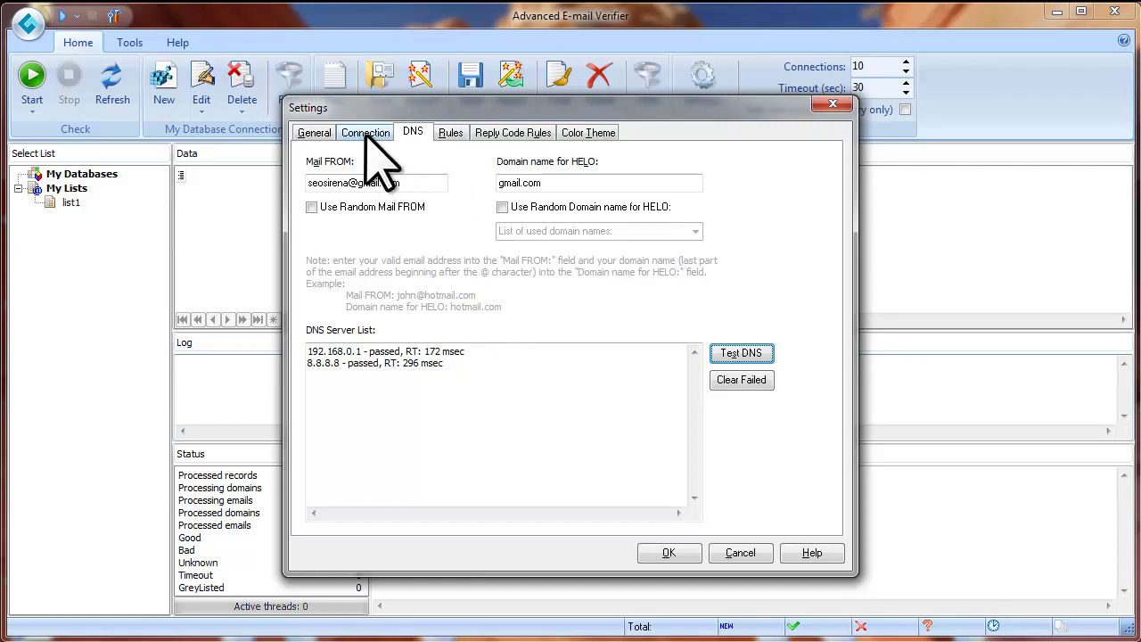
Step: On the Connection page, keep Direct internet connection and confirm the port 25 test passes
click(365, 133)
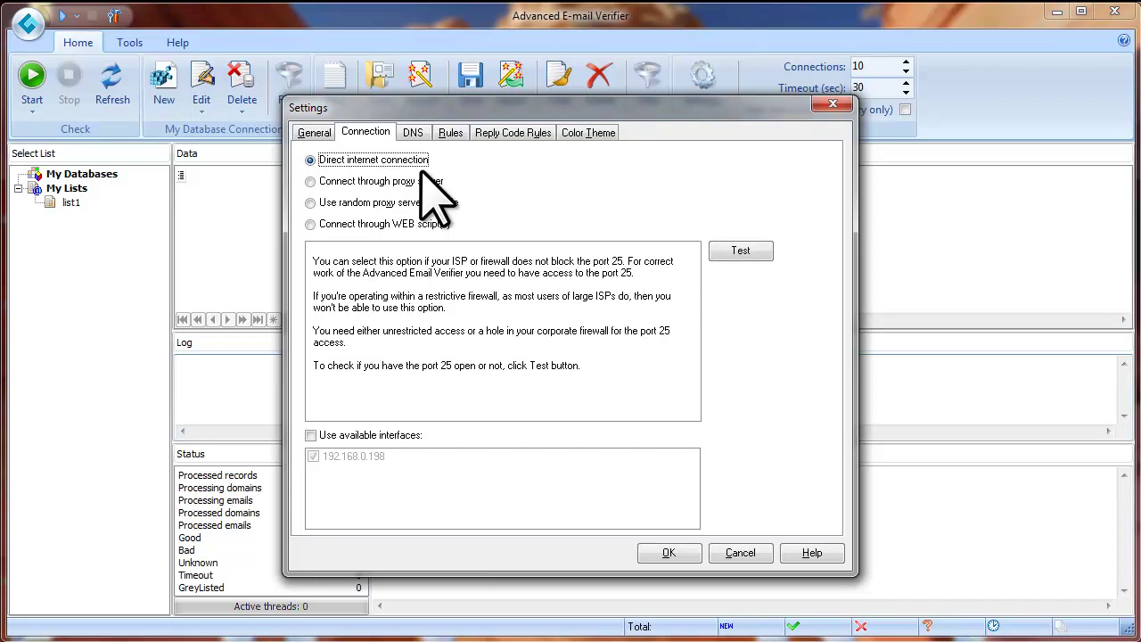
click(310, 161)
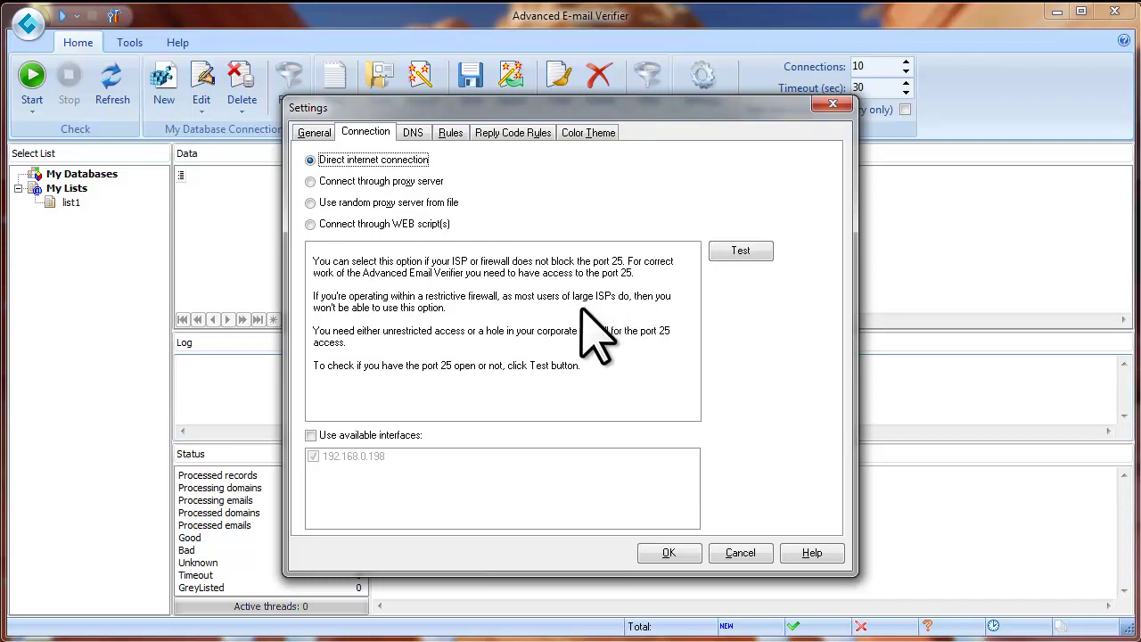
click(741, 252)
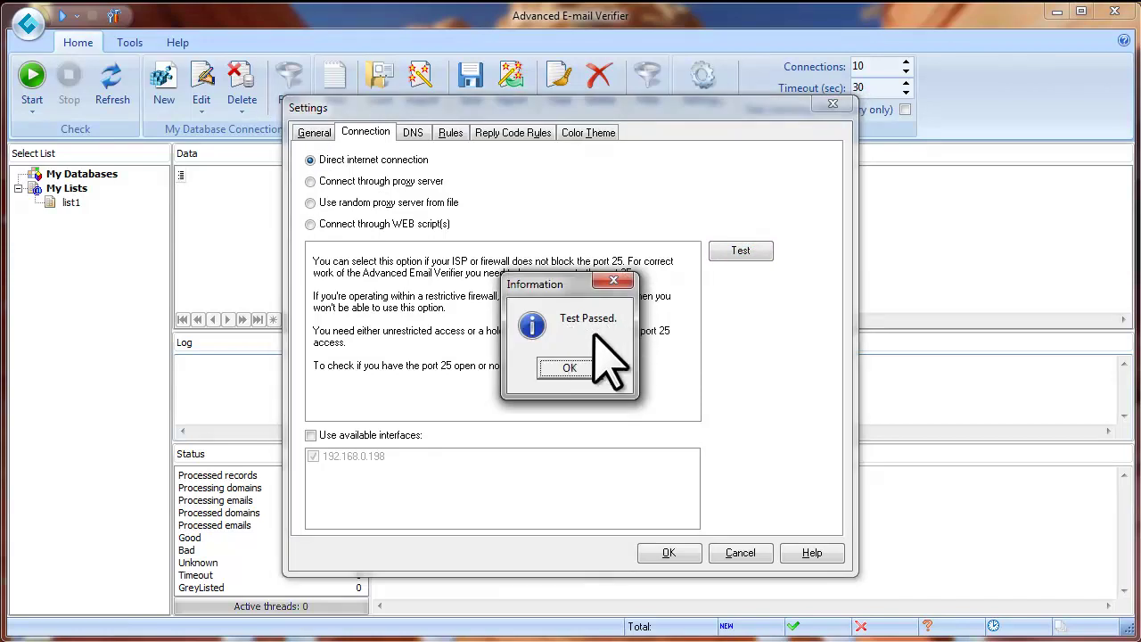
click(593, 370)
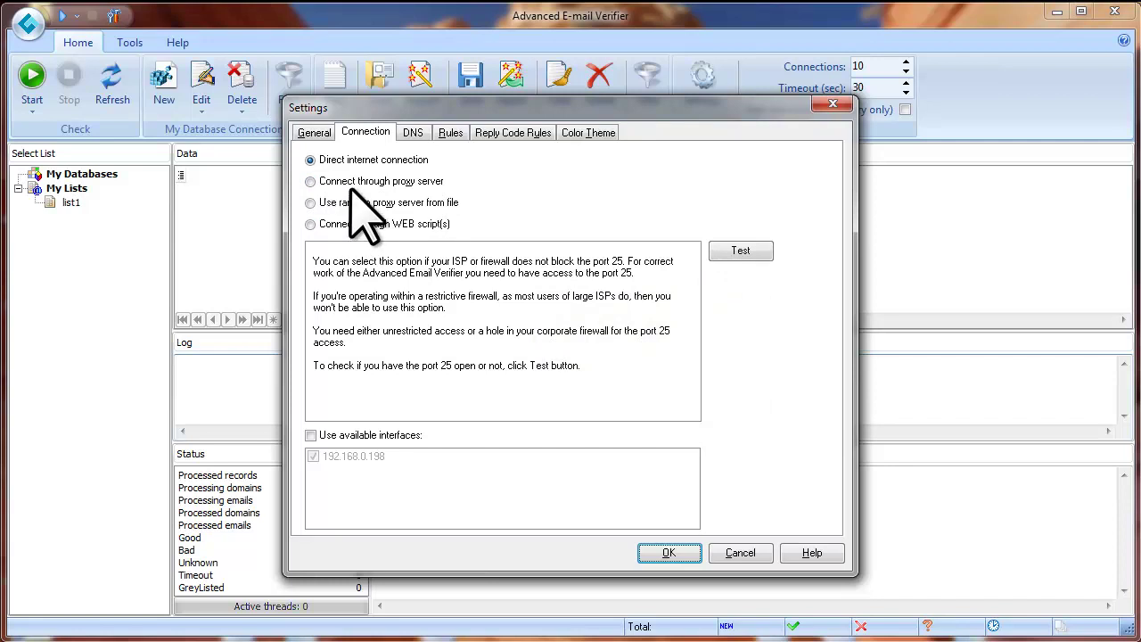
Step: Choose proxy connection with SOCKS 5 type and authentication on, then use a random proxy from file
click(310, 181)
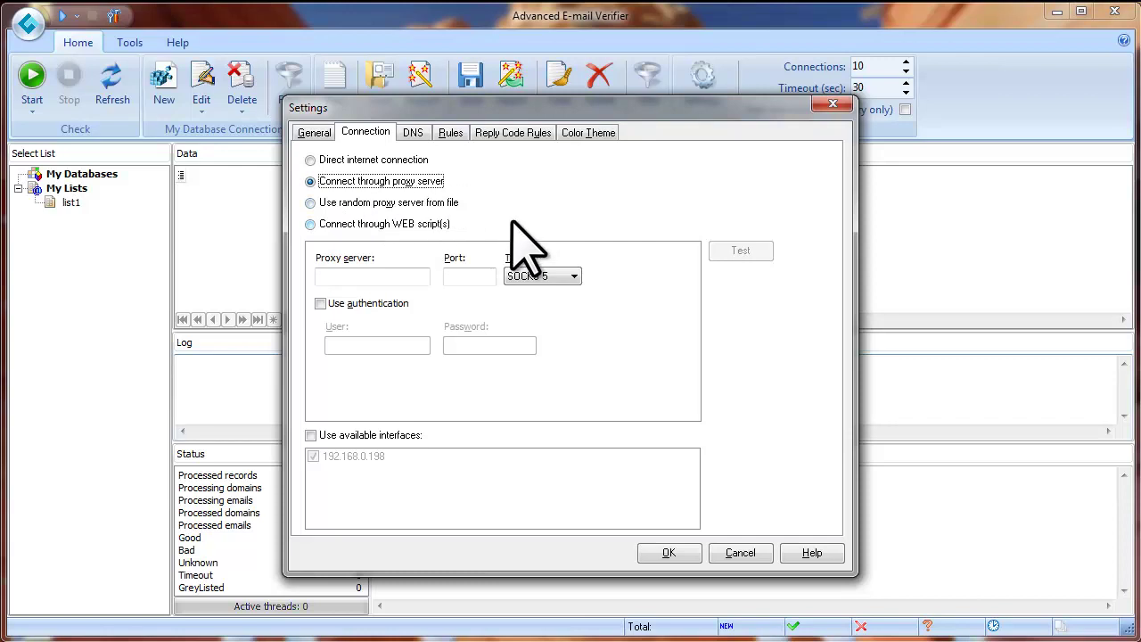
click(375, 278)
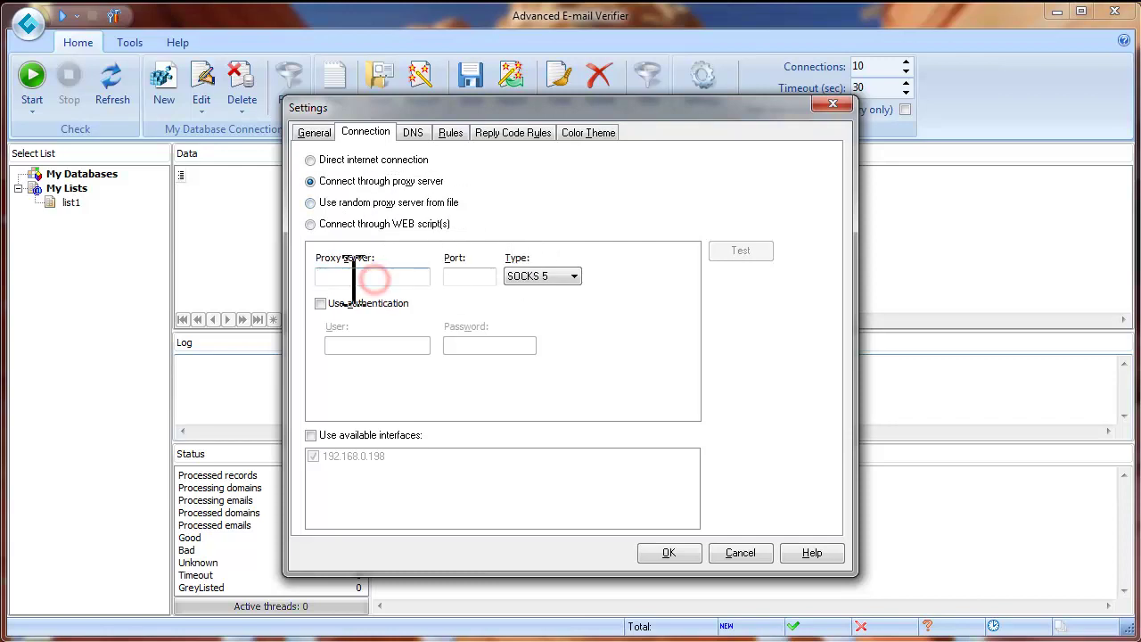
click(474, 278)
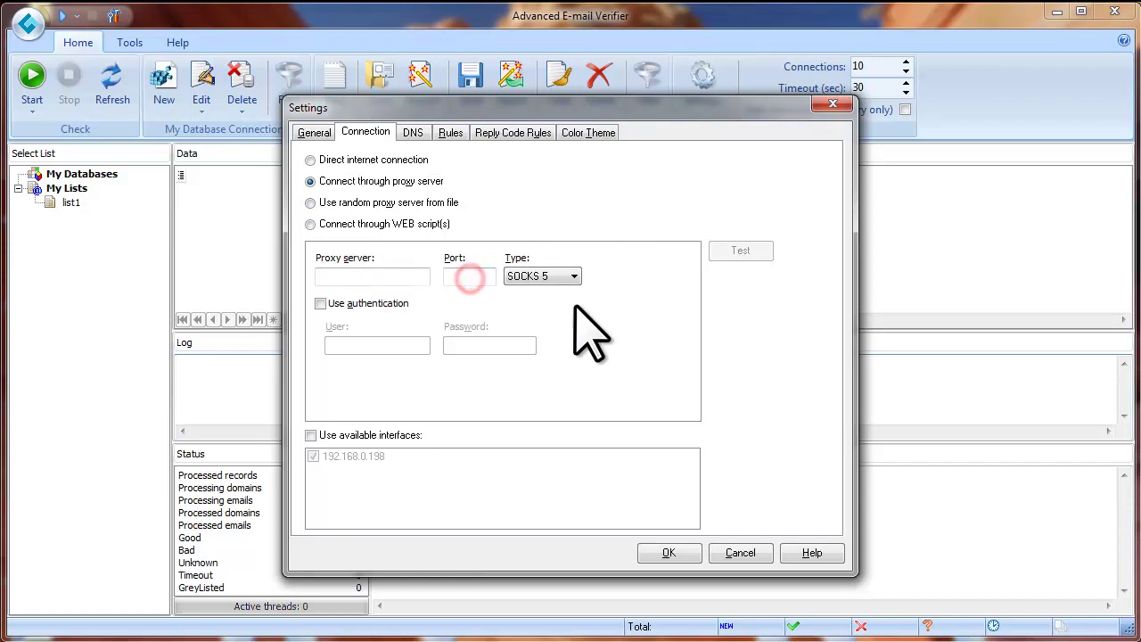
click(575, 277)
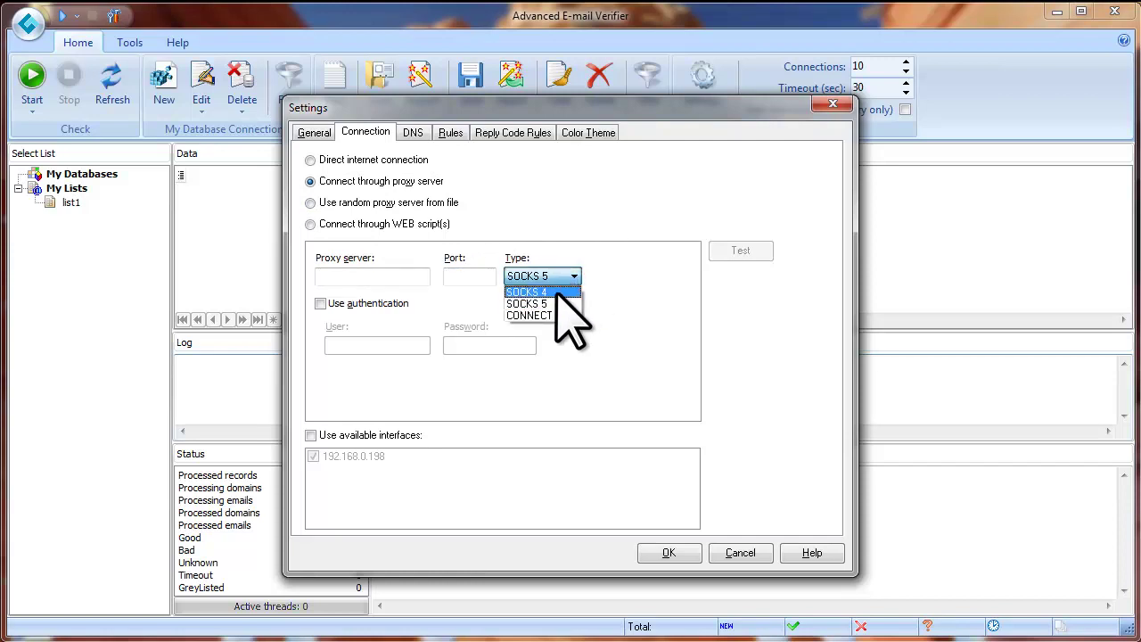
click(624, 303)
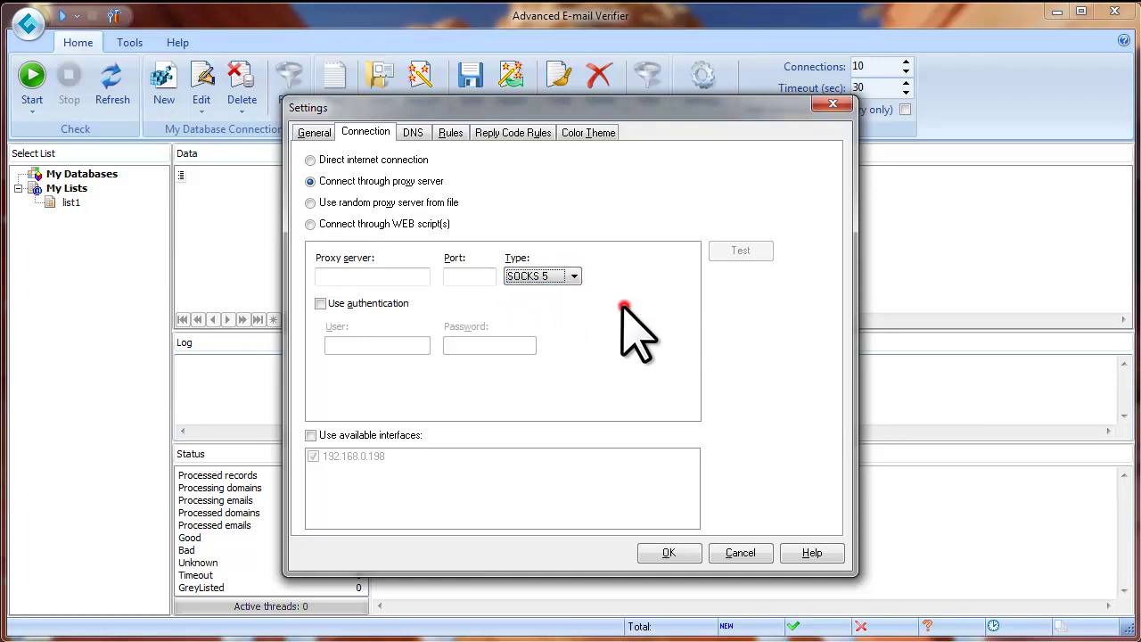
click(320, 304)
click(367, 348)
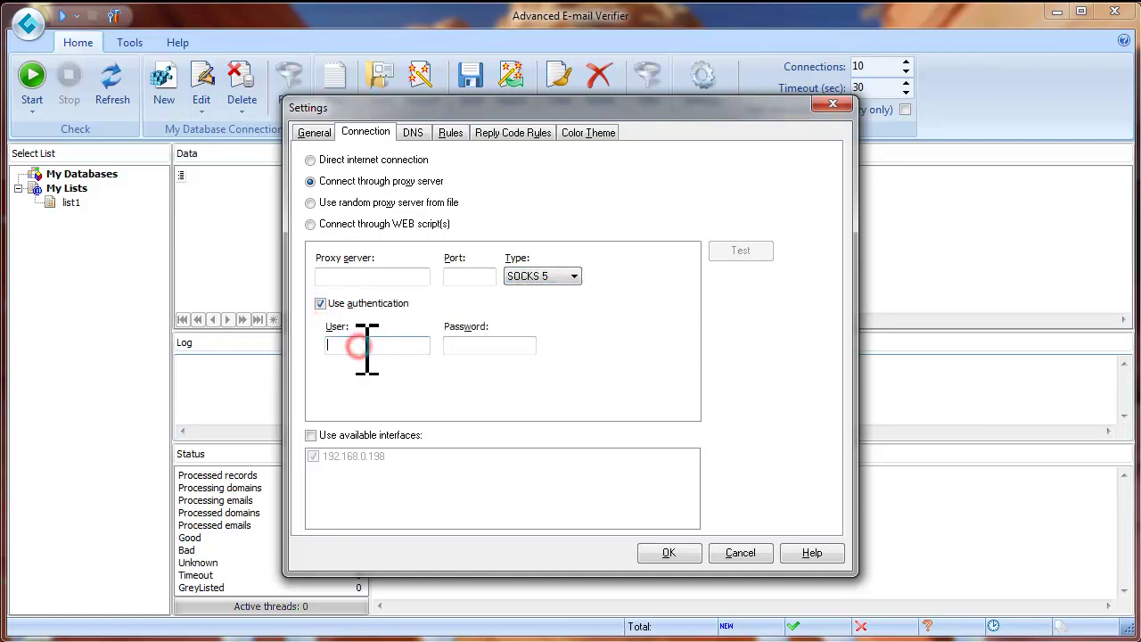
click(466, 348)
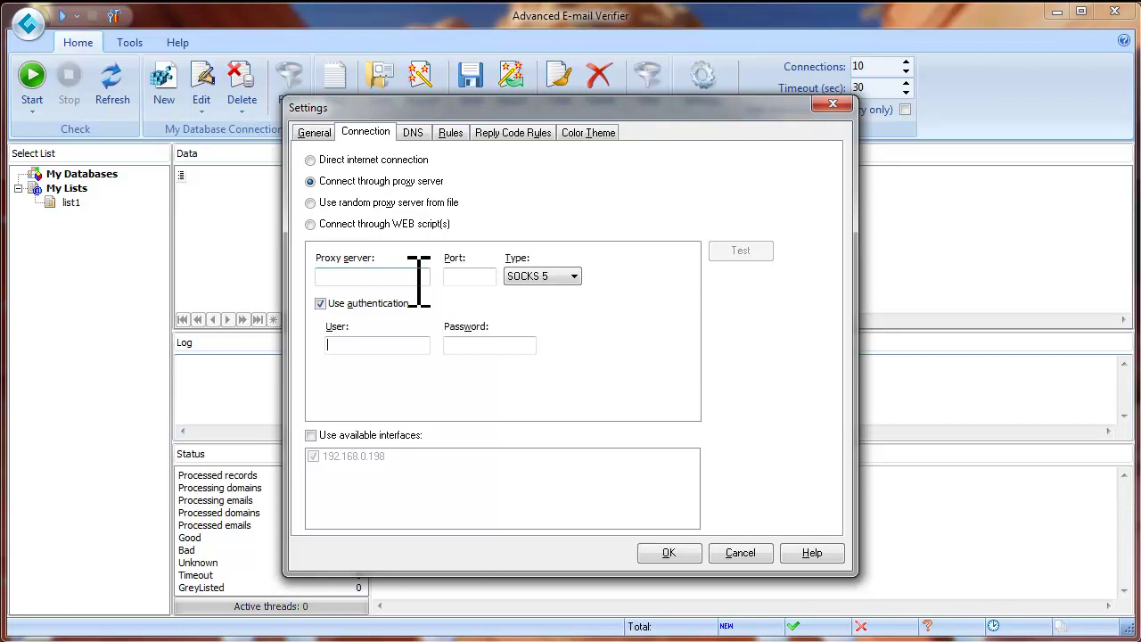
click(311, 204)
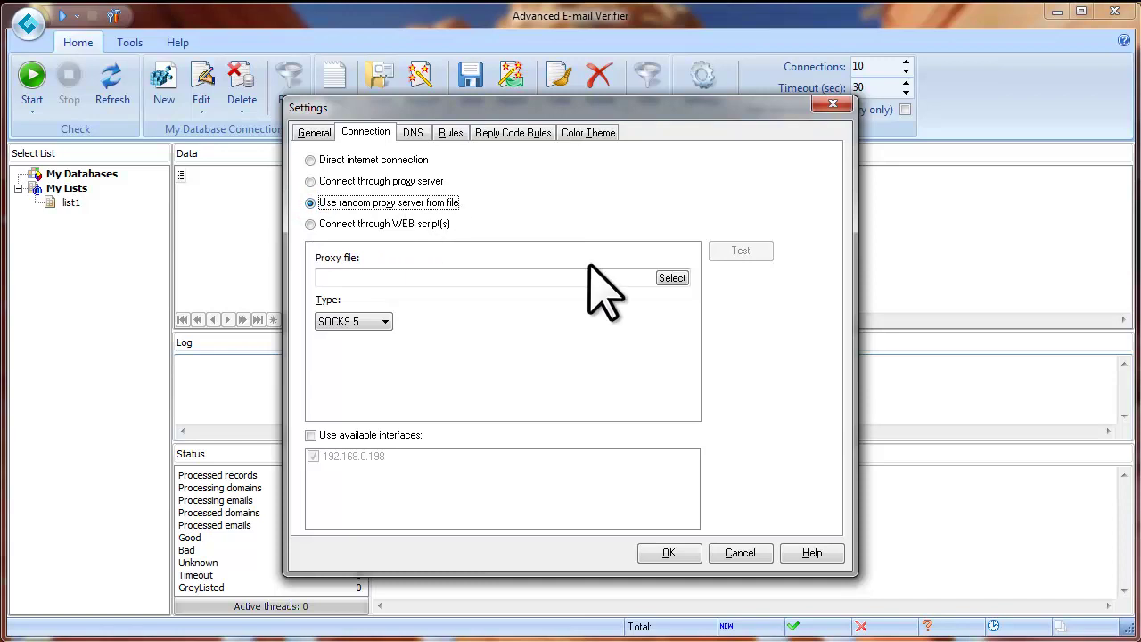
Step: Load socks-proxy.txt as the proxy file, then switch the connection to WEB script(s)
click(672, 279)
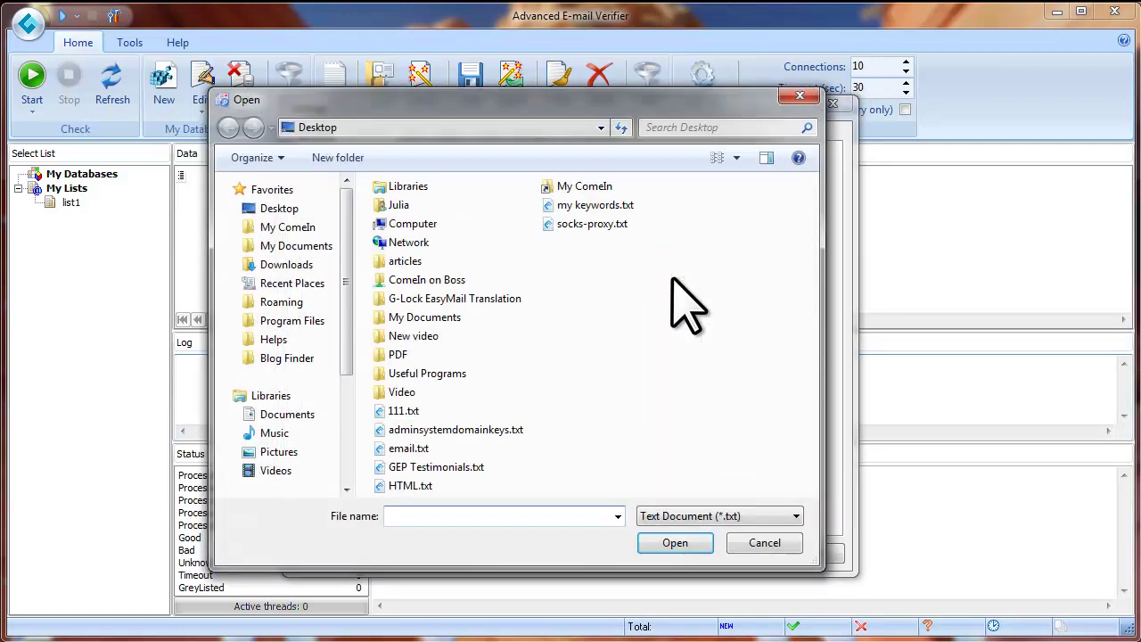
click(593, 224)
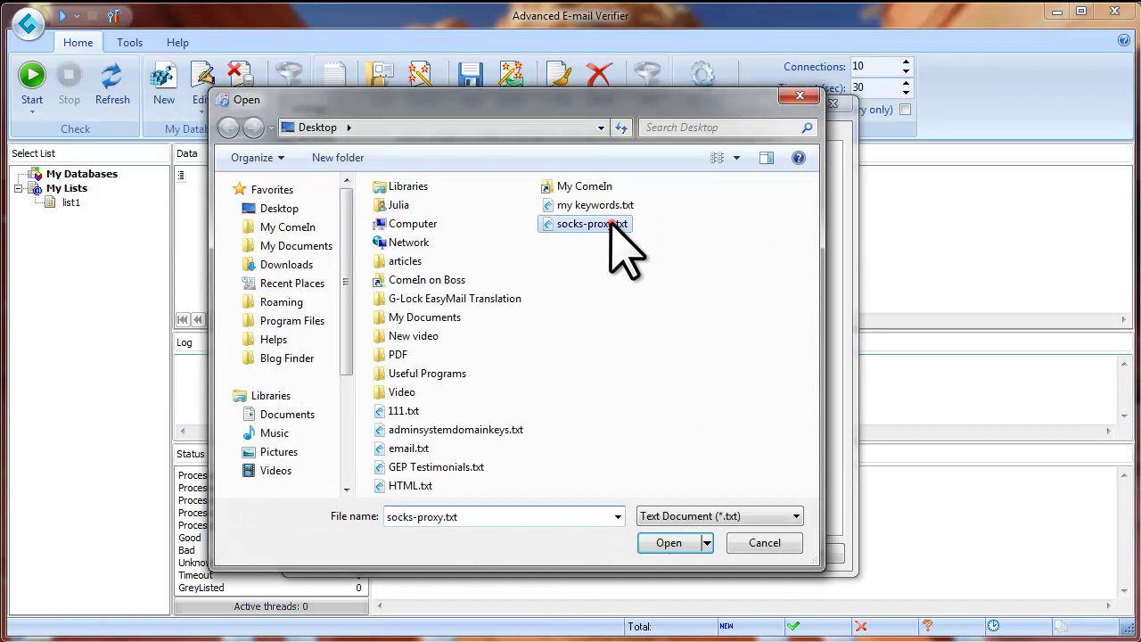
click(669, 543)
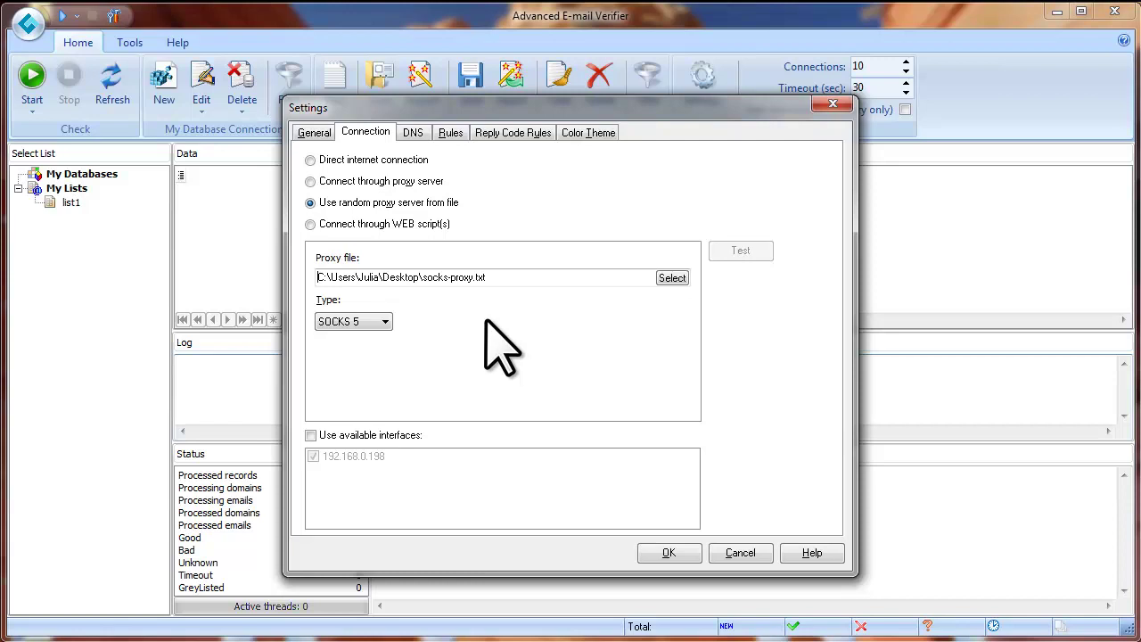
click(310, 224)
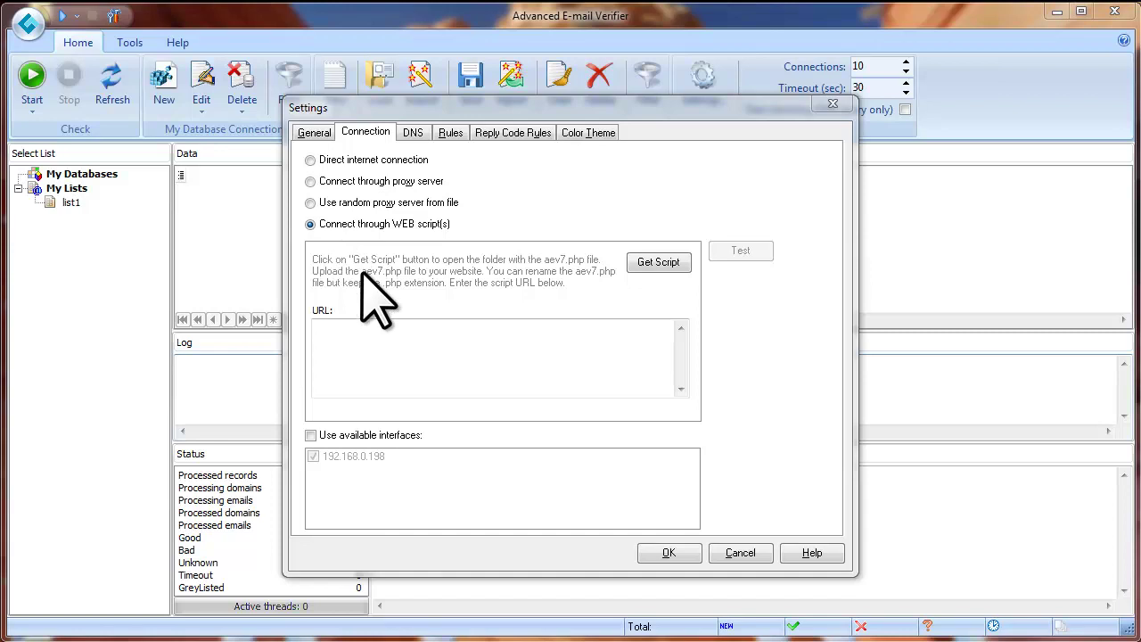
Step: Use Get Script to open the AEV7 Script folder containing aev7.php
click(658, 263)
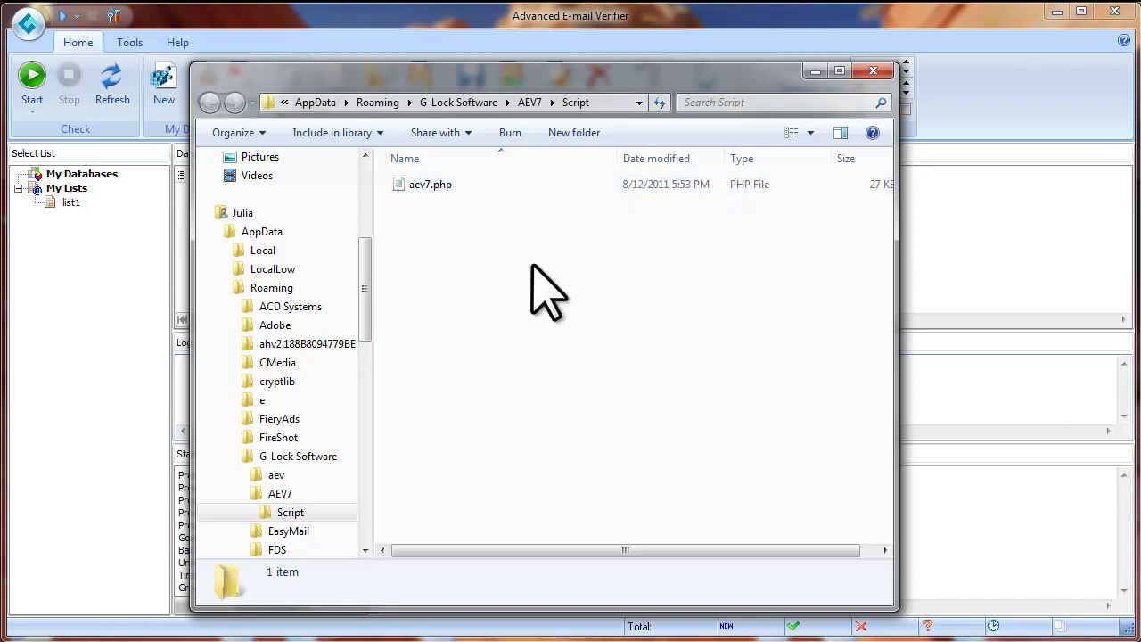
Step: Switch to the FlashFXP FTP client from the taskbar
click(553, 639)
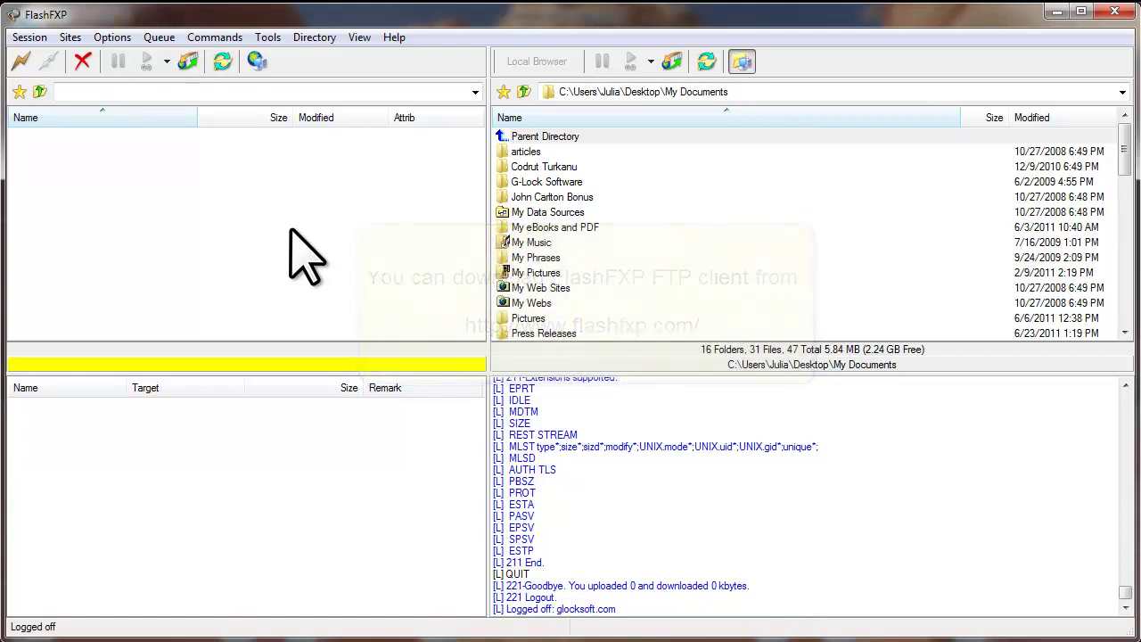
Step: Connect to glocksoft.com and open the remote /public_html/aev/ folder
click(21, 60)
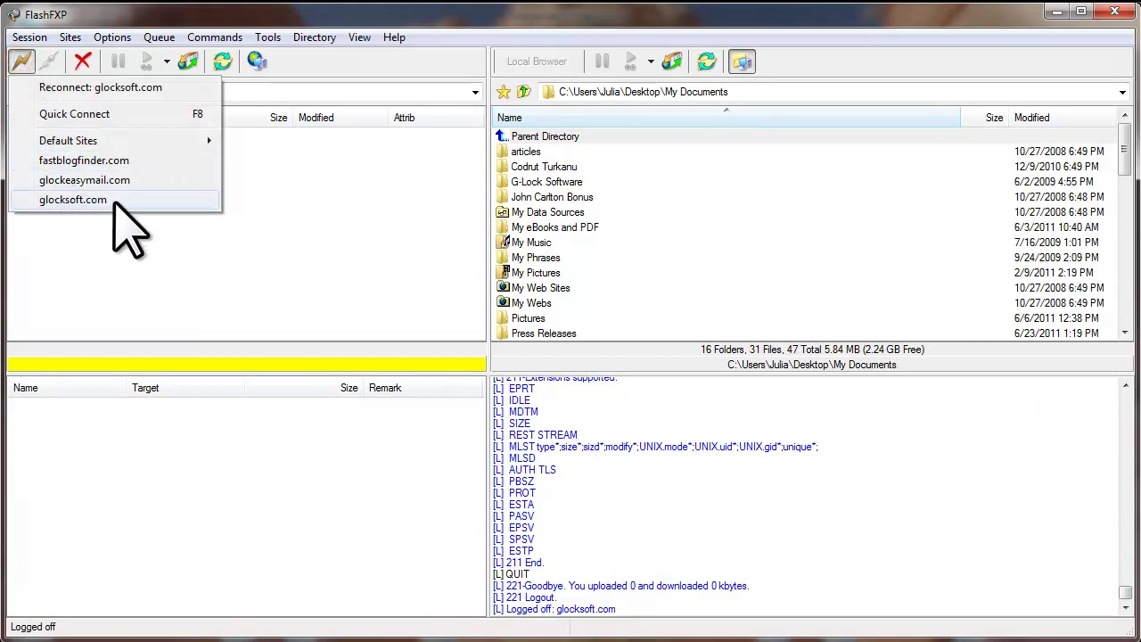
click(114, 201)
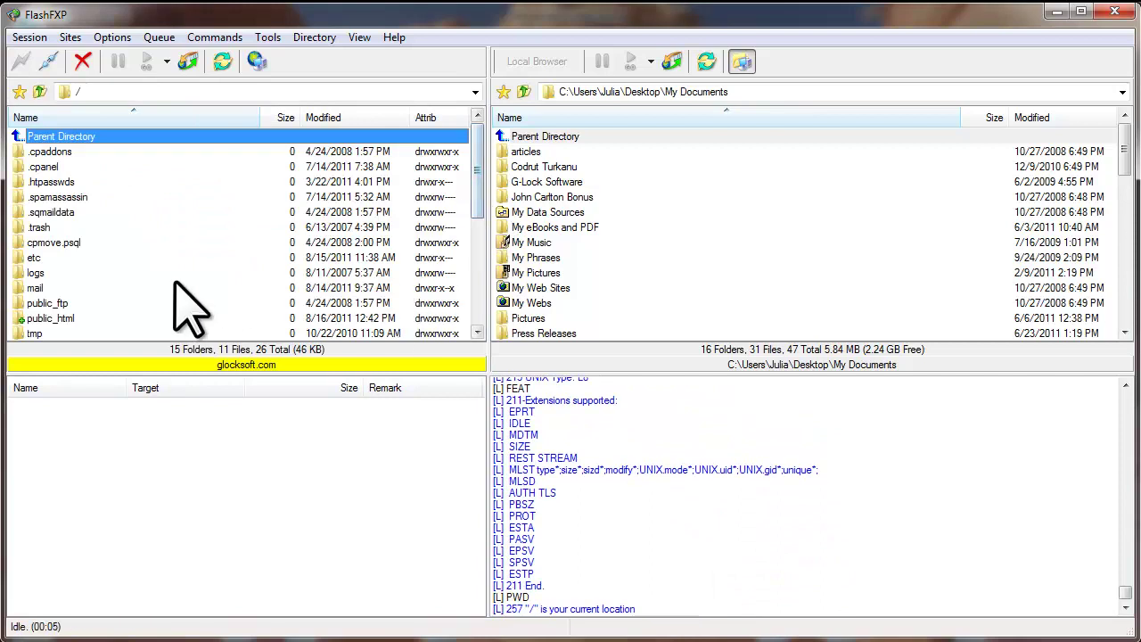
double_click(42, 319)
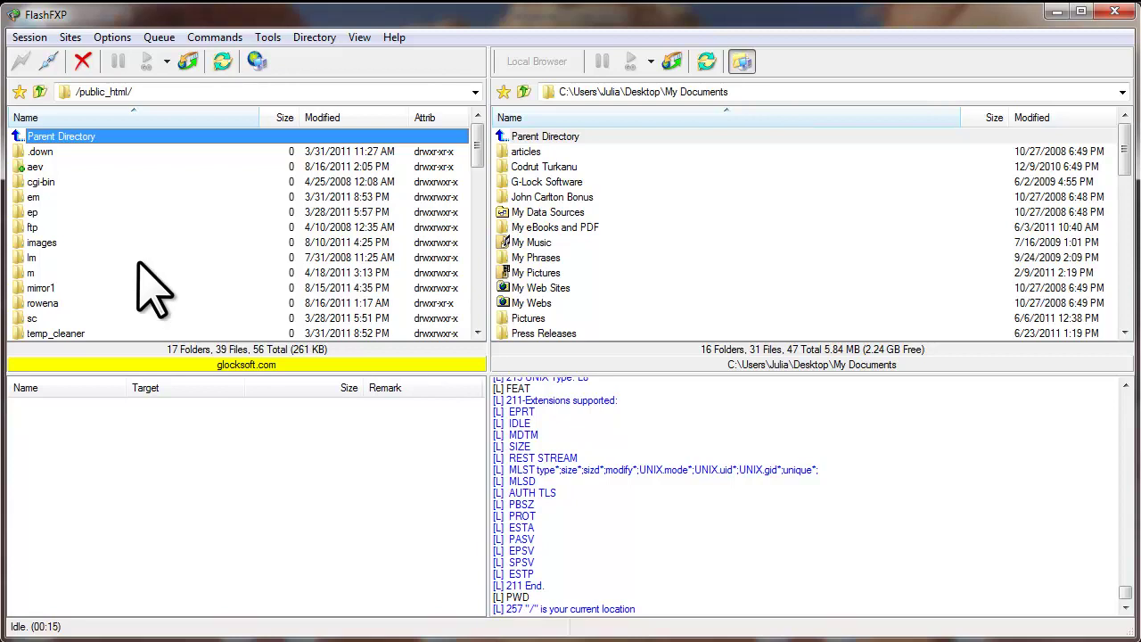
double_click(36, 167)
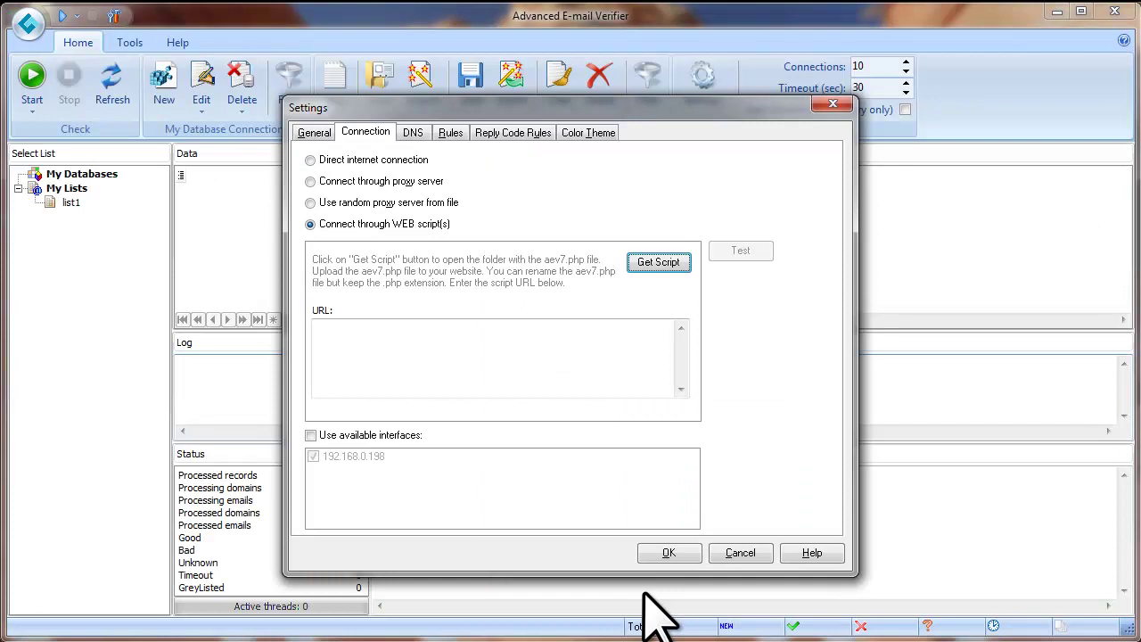
Step: Reopen the AEV7 Script folder and copy its full path from the Explorer address bar
click(646, 260)
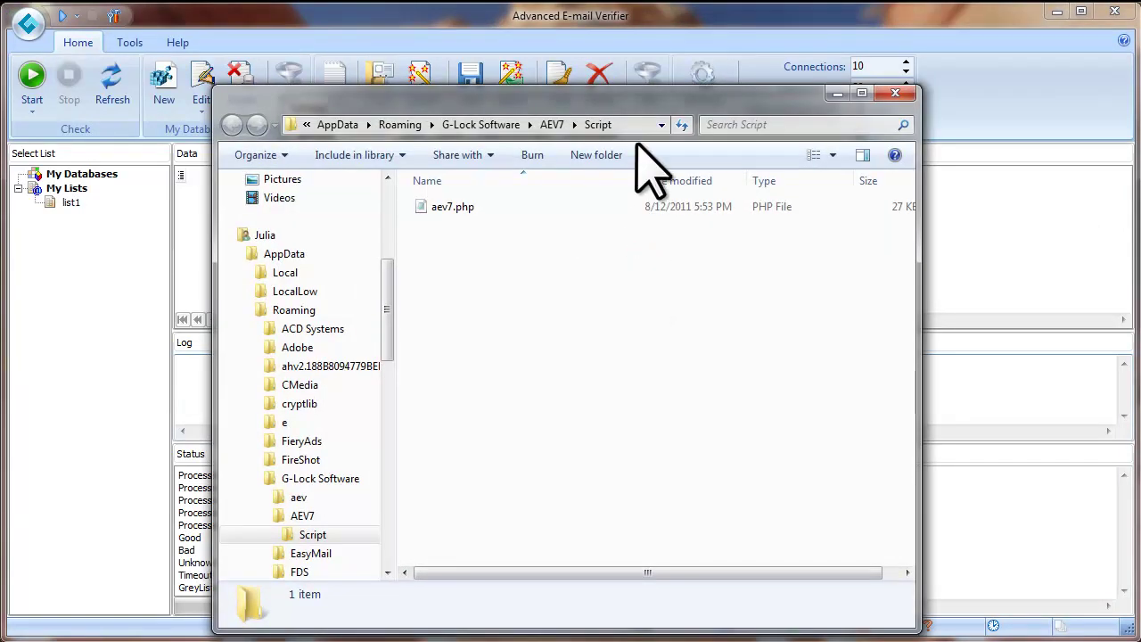
click(660, 123)
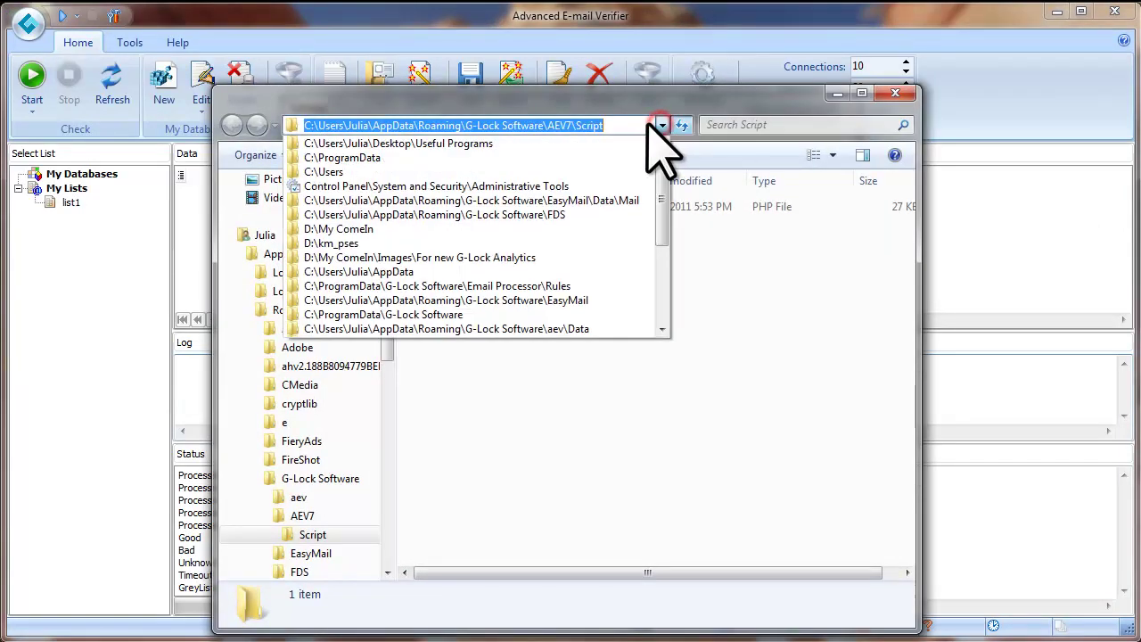
click(589, 125)
drag(596, 125, 294, 125)
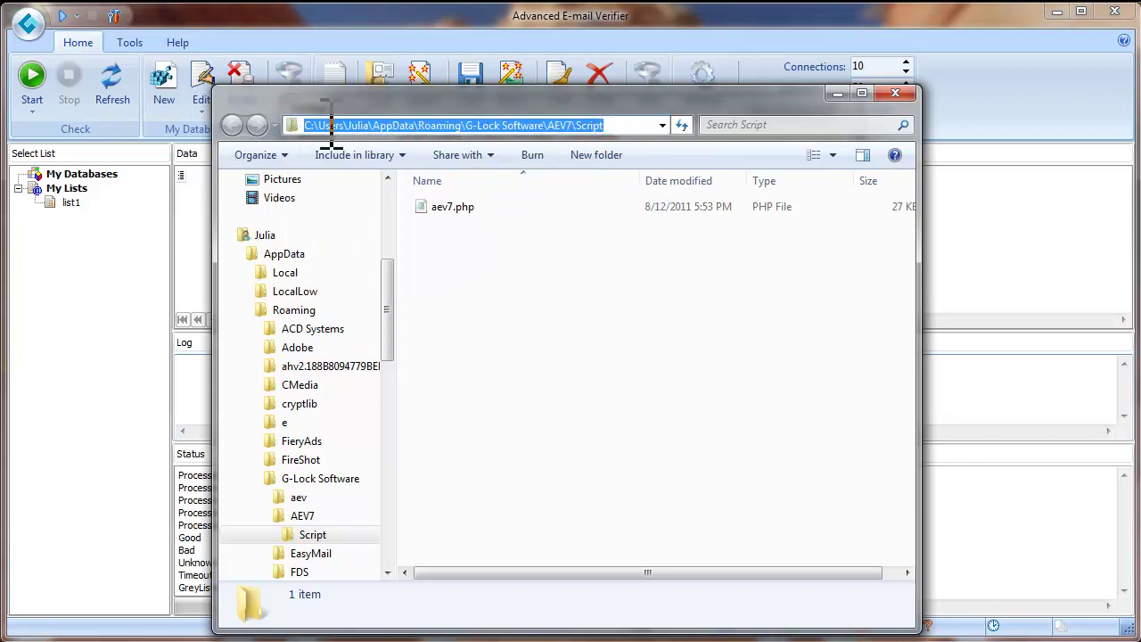
right_click(325, 125)
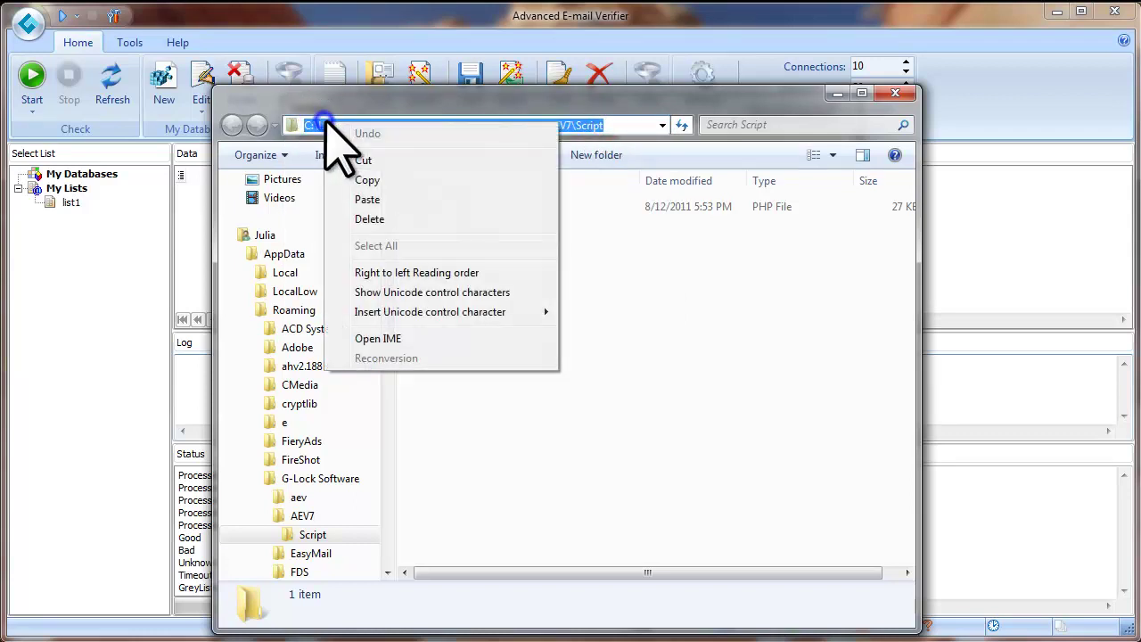
click(382, 180)
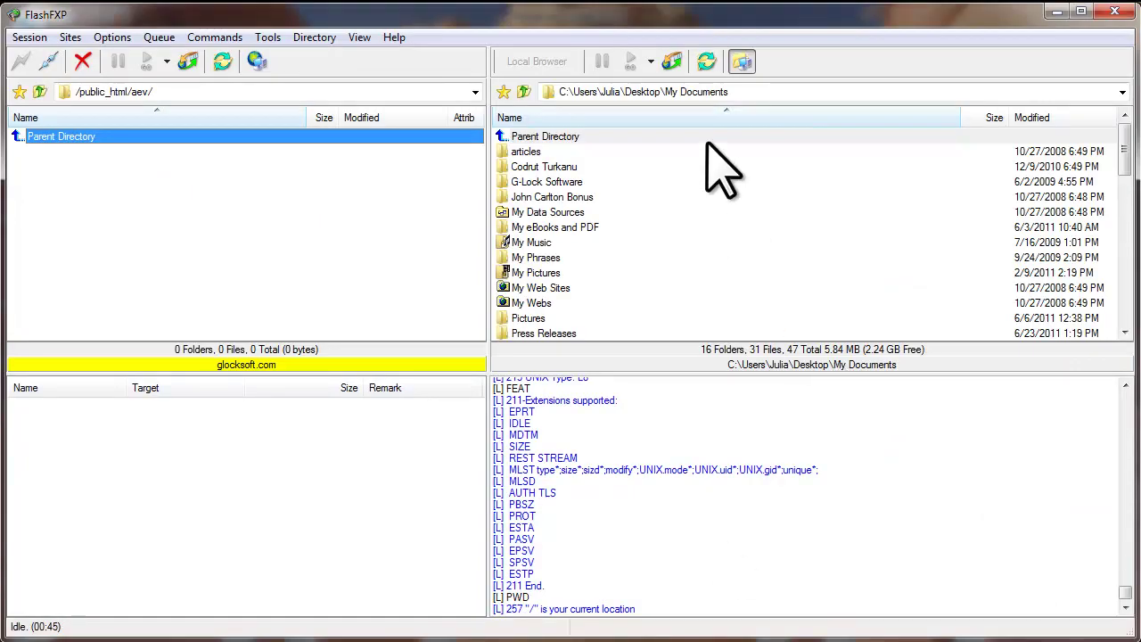
Step: Point FlashFXP's local pane at the pasted AEV7 Script folder path
drag(740, 92, 562, 92)
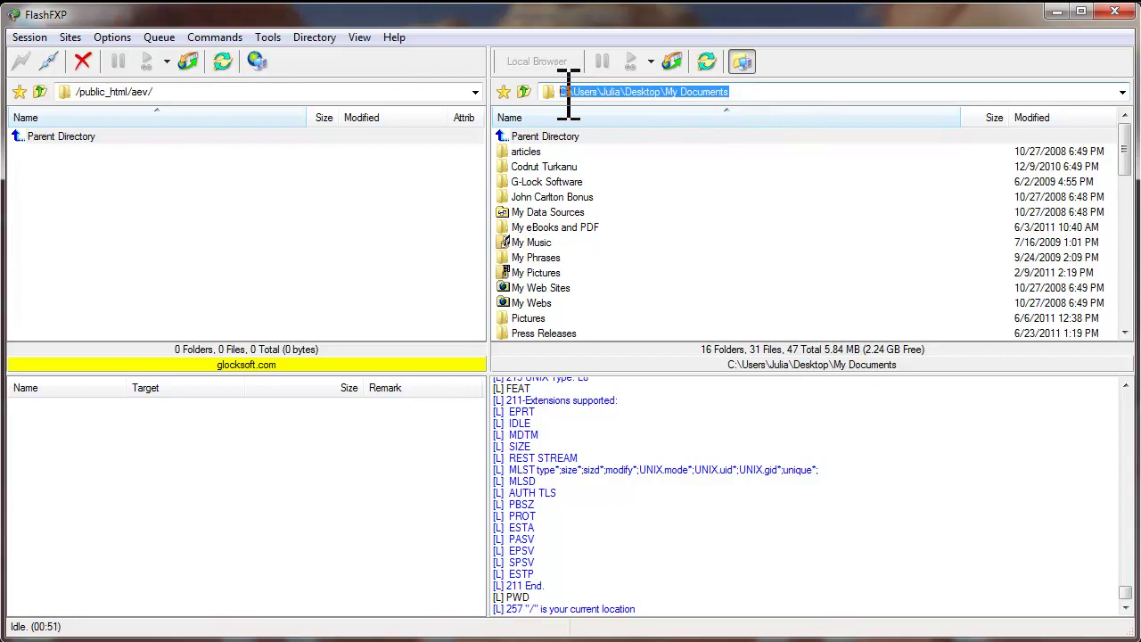
key(ctrl+v)
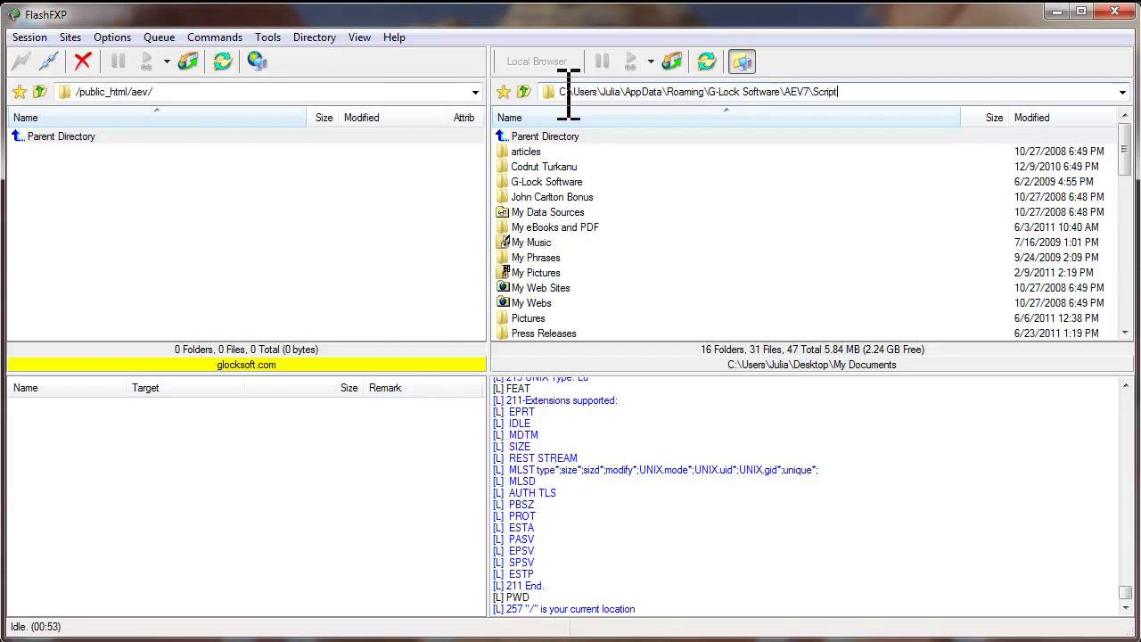
key(Return)
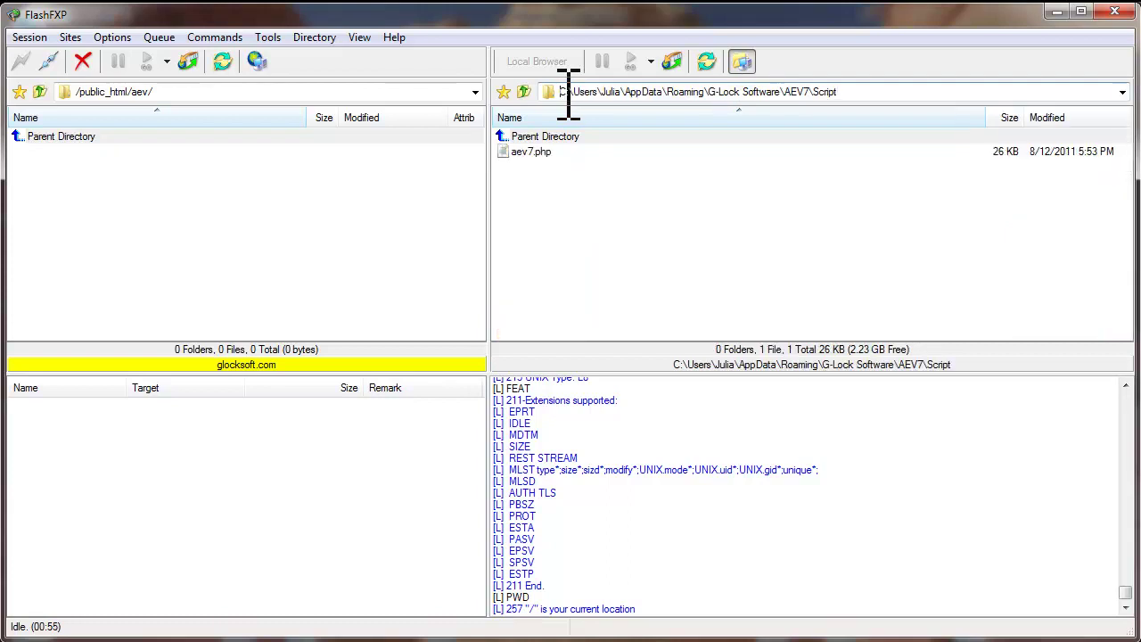
Step: Upload aev7.php into the server's /public_html/aev/ folder and select the uploaded file
click(532, 154)
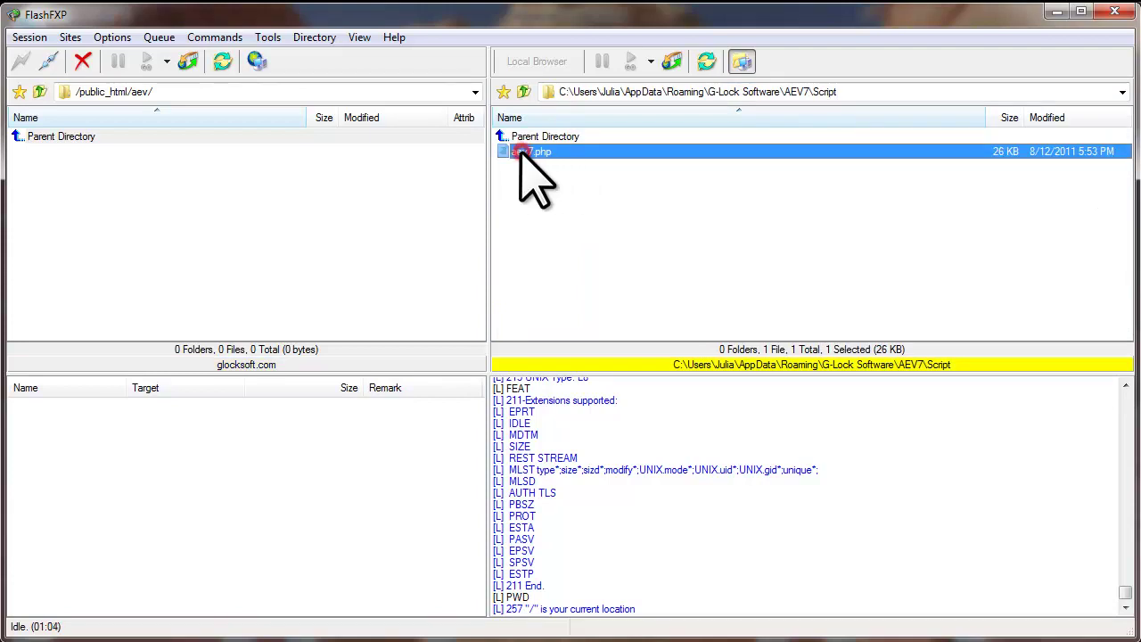
drag(521, 155, 191, 183)
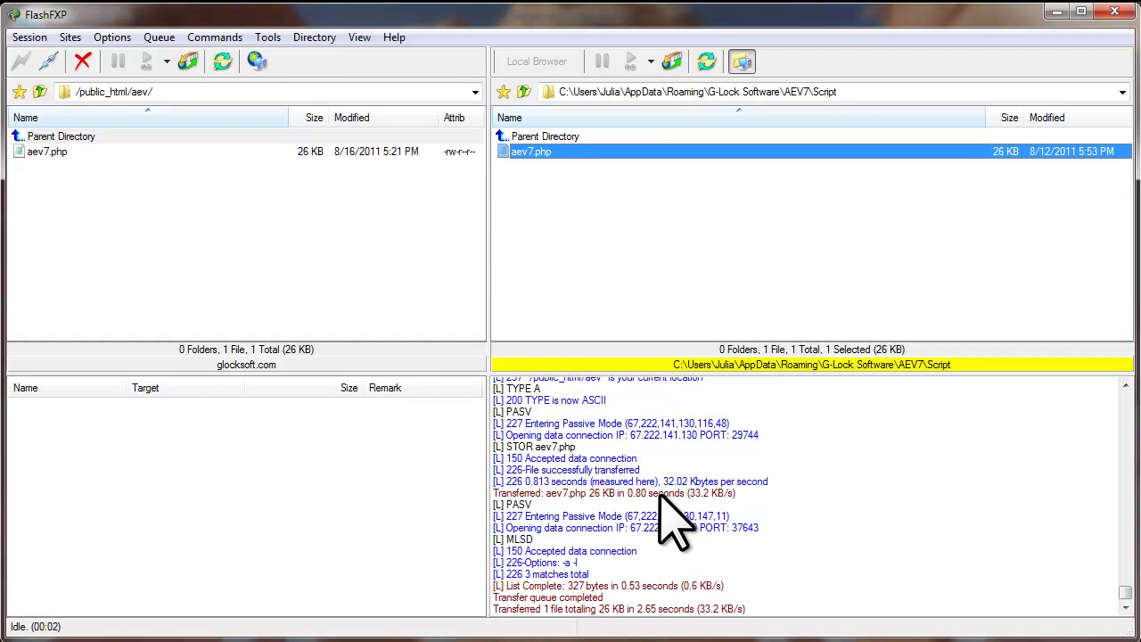
click(56, 152)
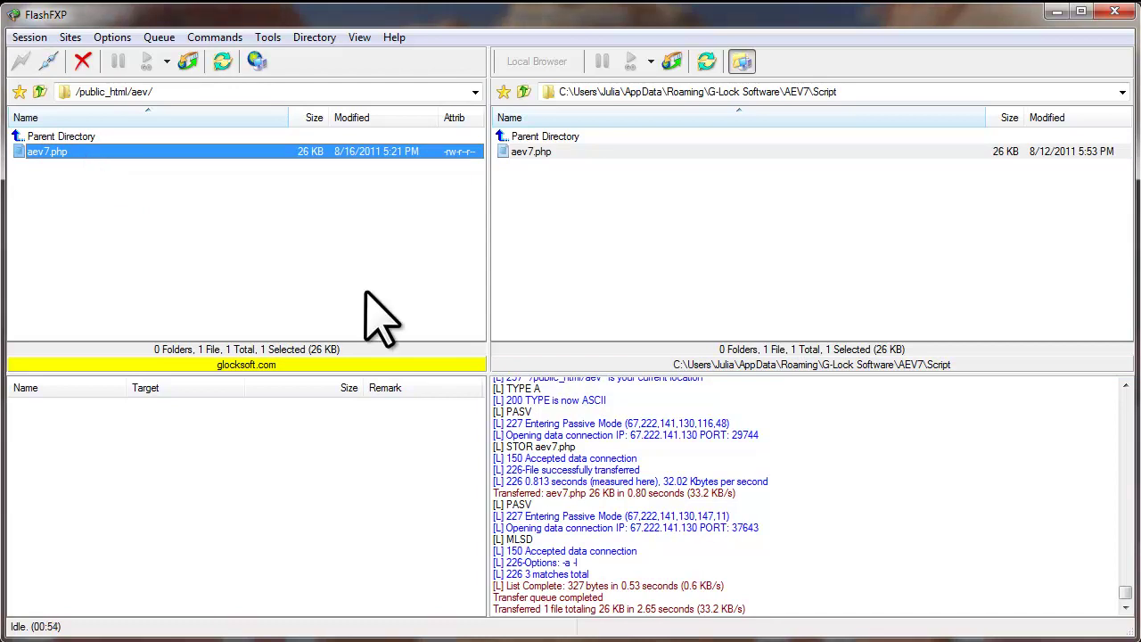
click(408, 638)
Step: Load aev7.php in Firefox, run the compatibility check, and copy the page URL
click(285, 84)
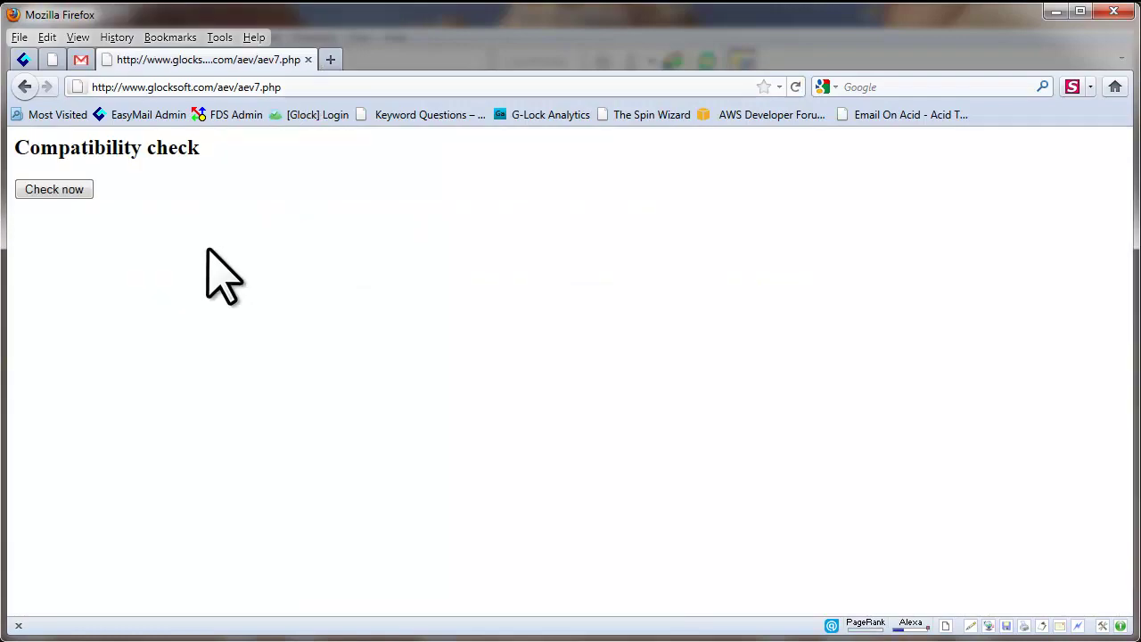
click(49, 191)
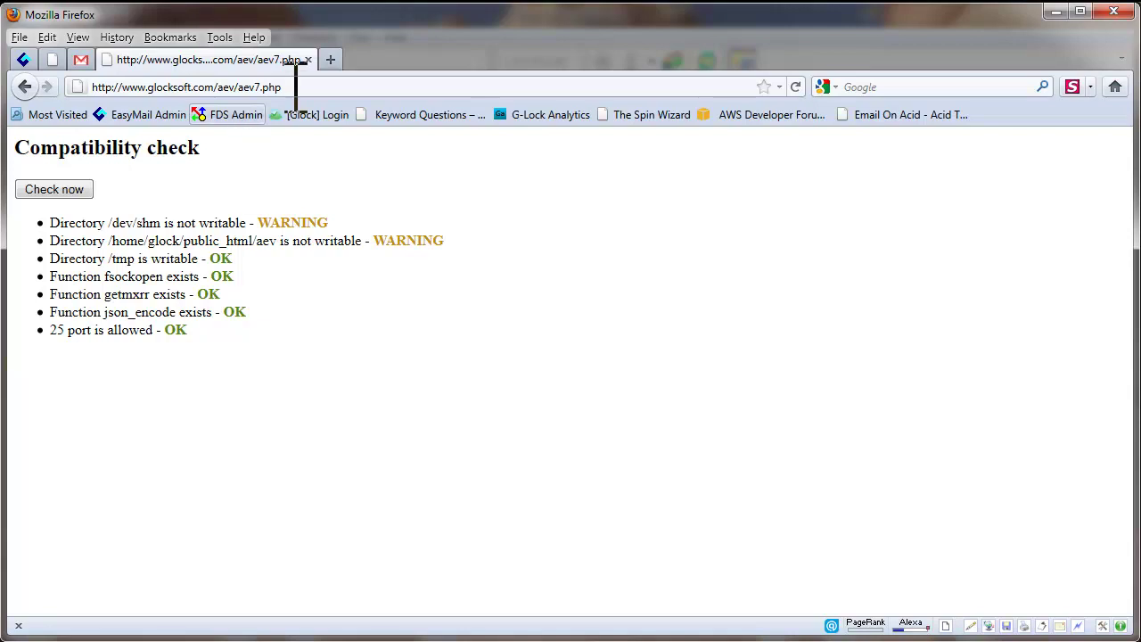
click(288, 86)
right_click(124, 86)
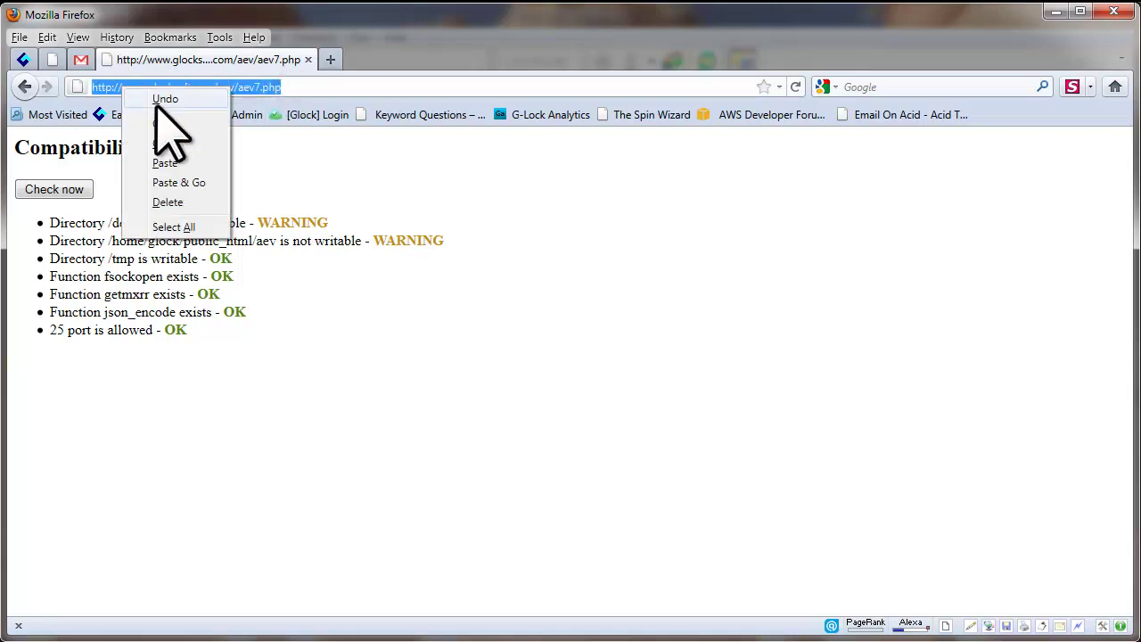
click(178, 143)
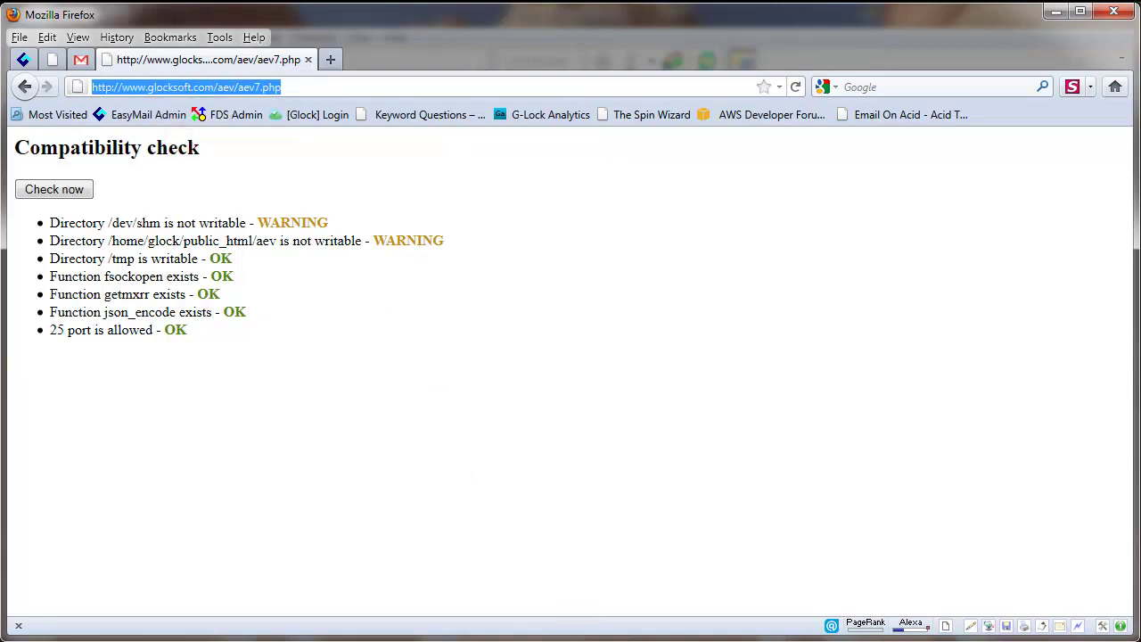
click(576, 641)
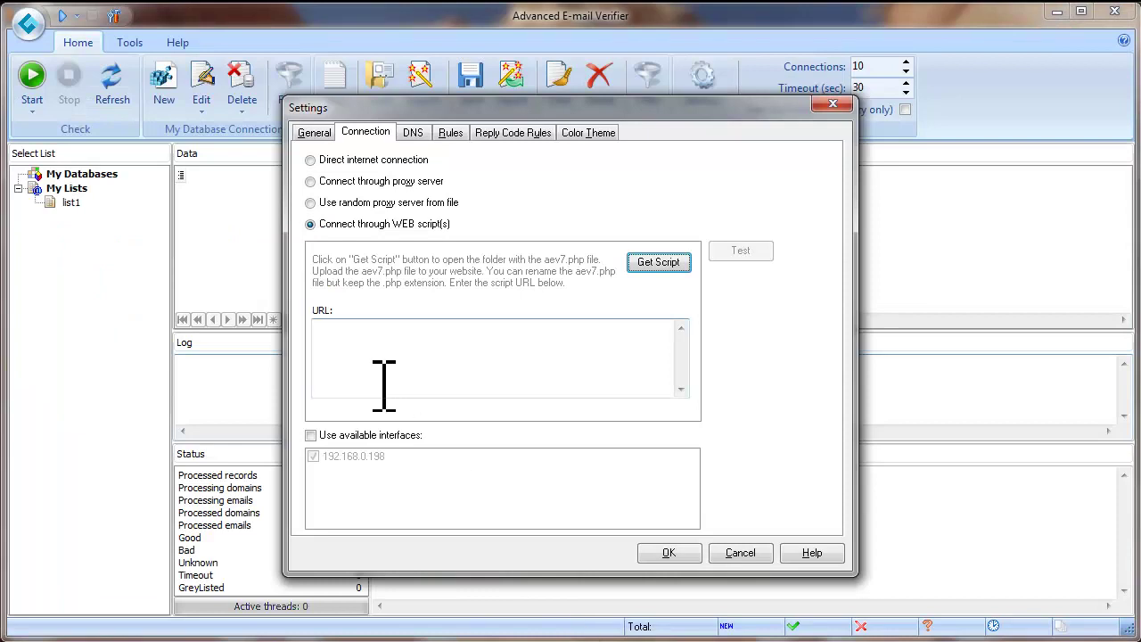
Step: Paste the aev7.php script URL into the URL field and choose Direct internet connection
click(326, 328)
right_click(322, 328)
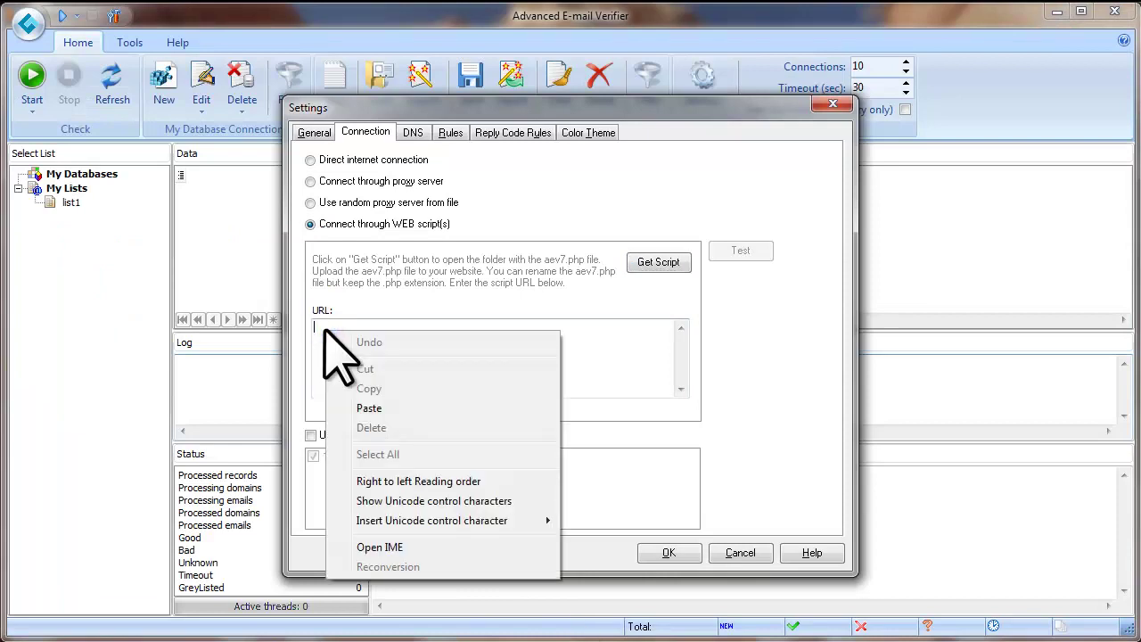
click(386, 407)
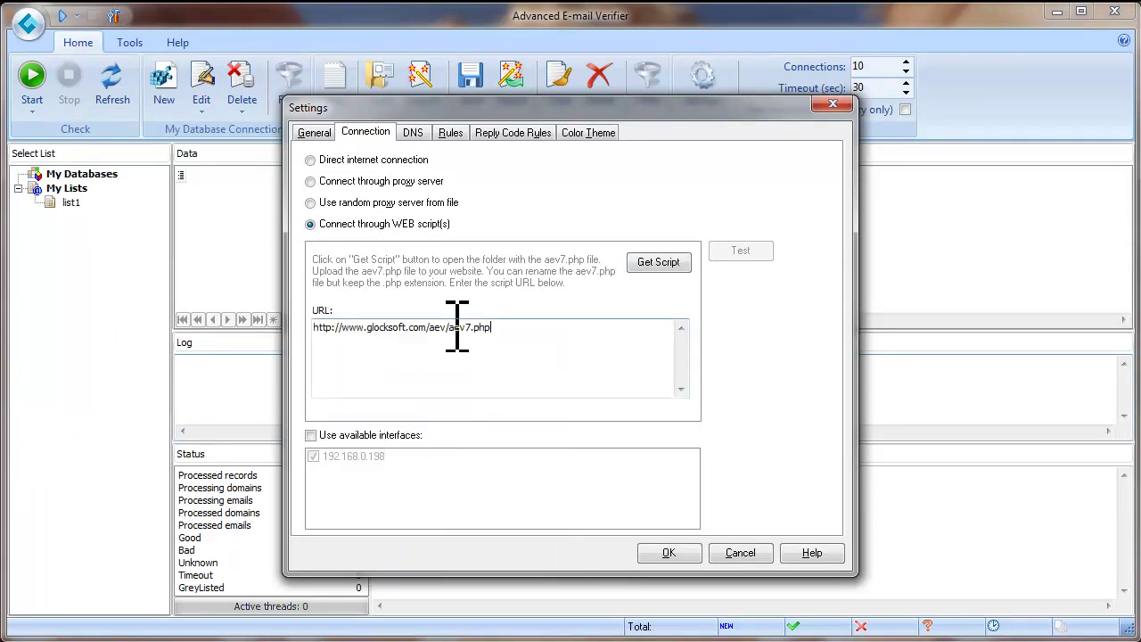
click(310, 159)
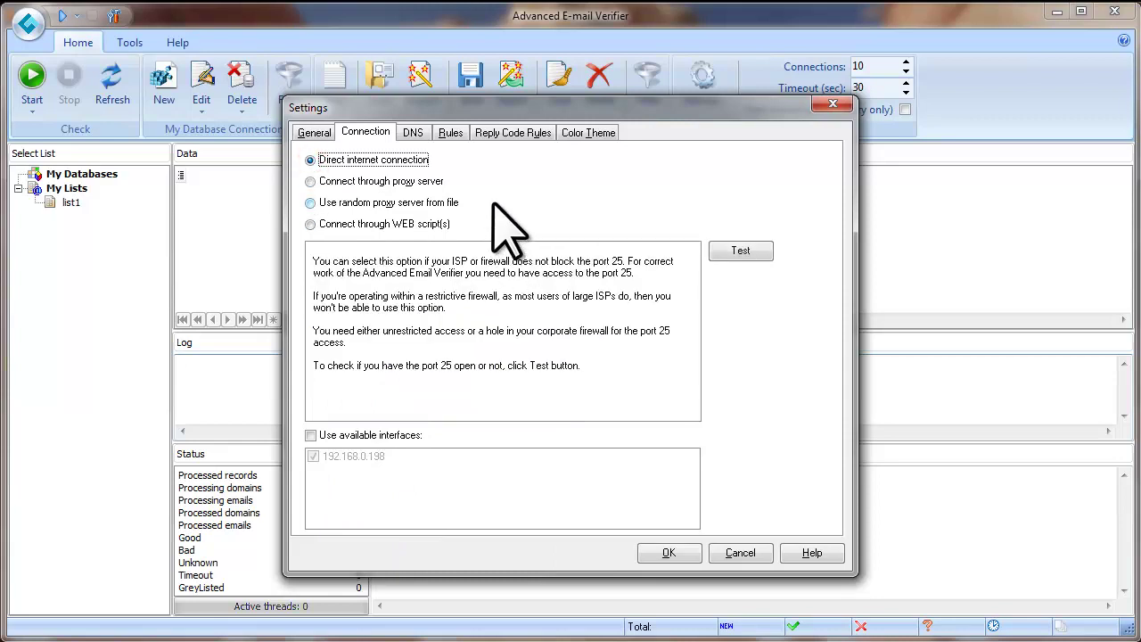
click(455, 134)
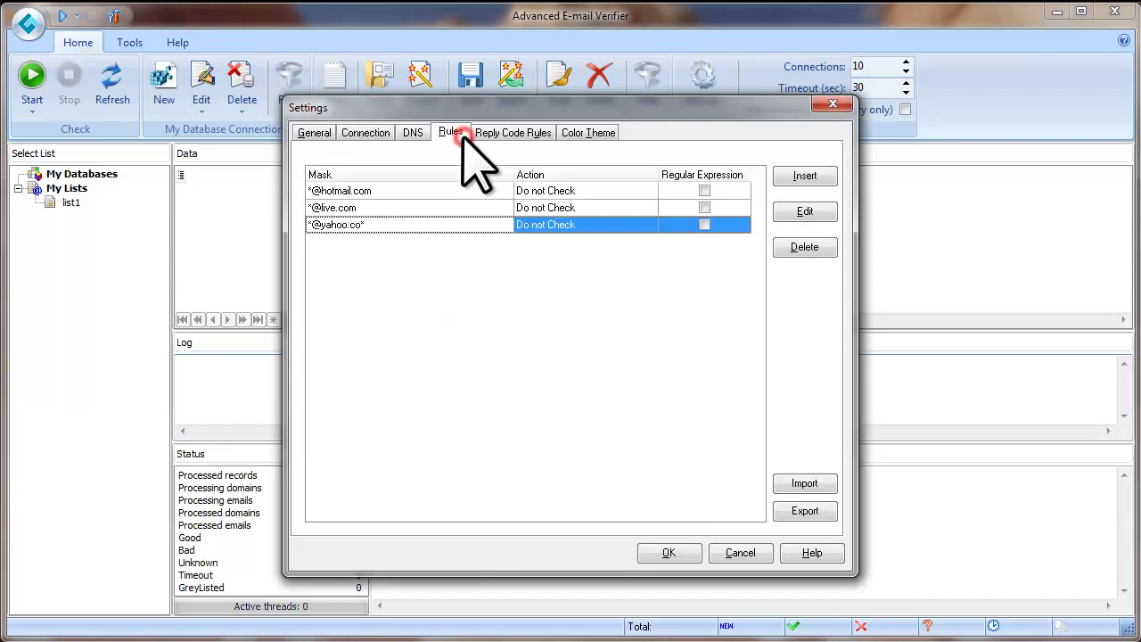
drag(513, 173, 507, 174)
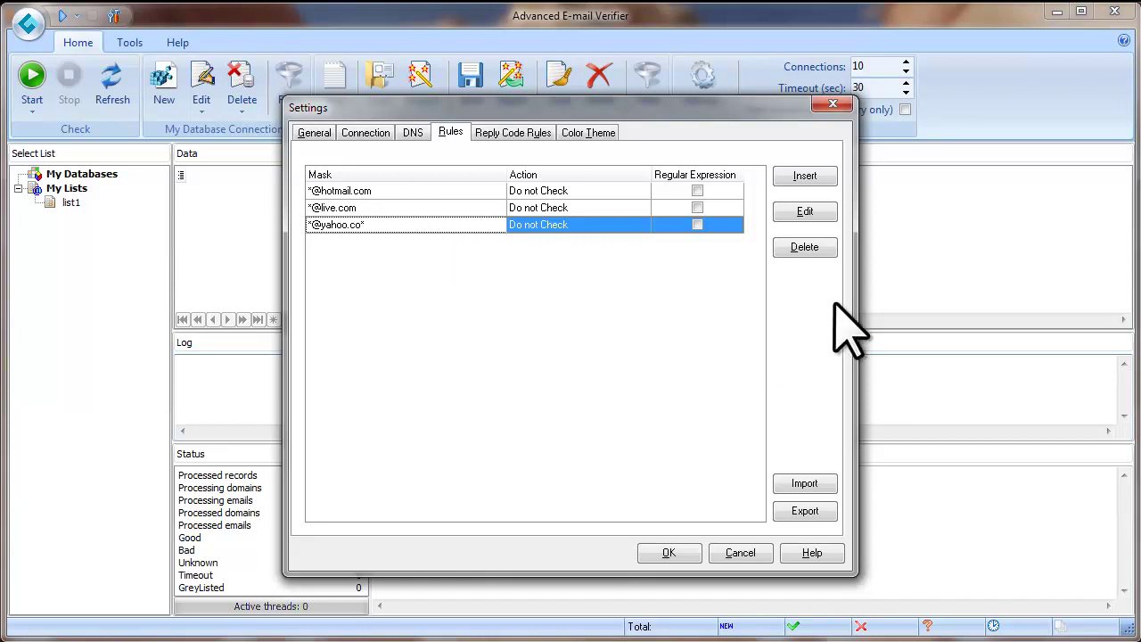
click(807, 249)
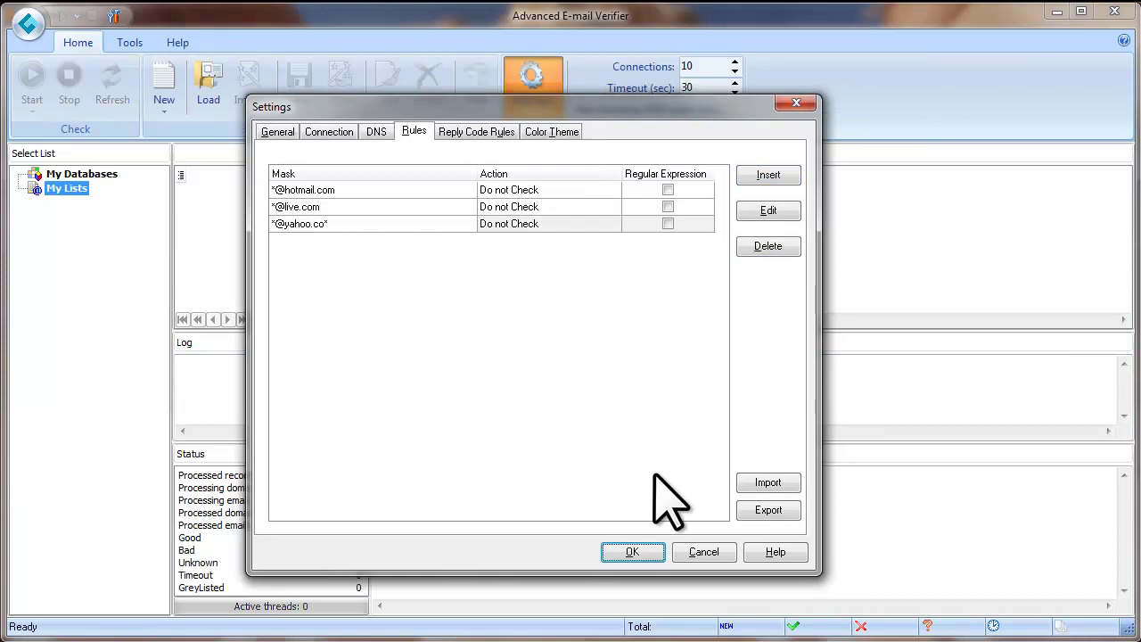
click(632, 552)
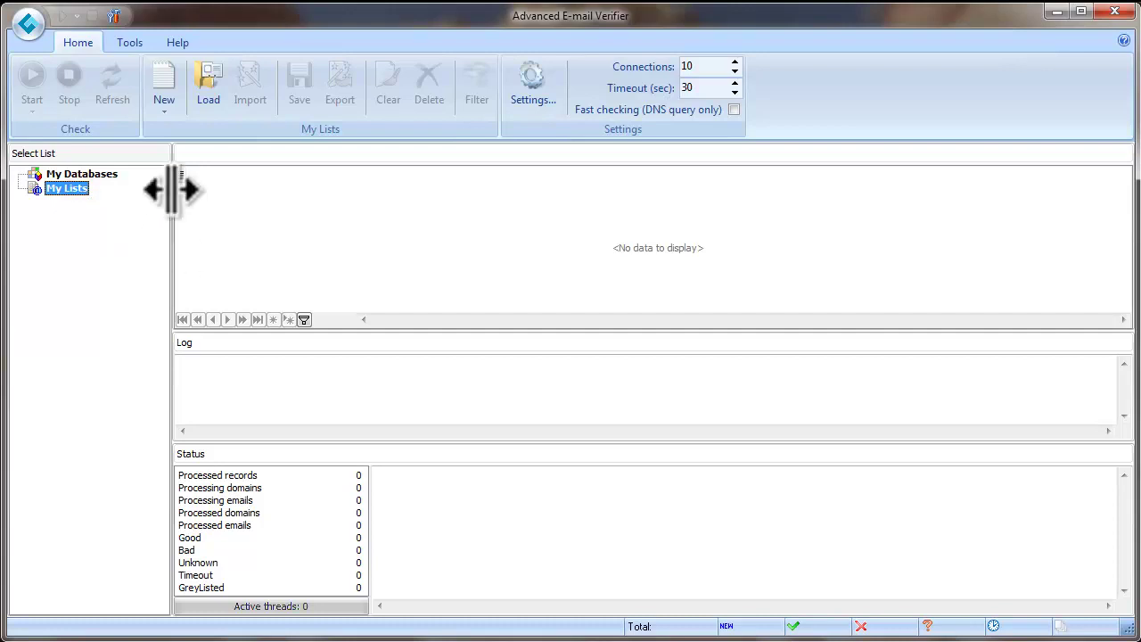
Step: Start a new list named 'List1' and insert a ninth field (Character or string, size 50)
click(166, 100)
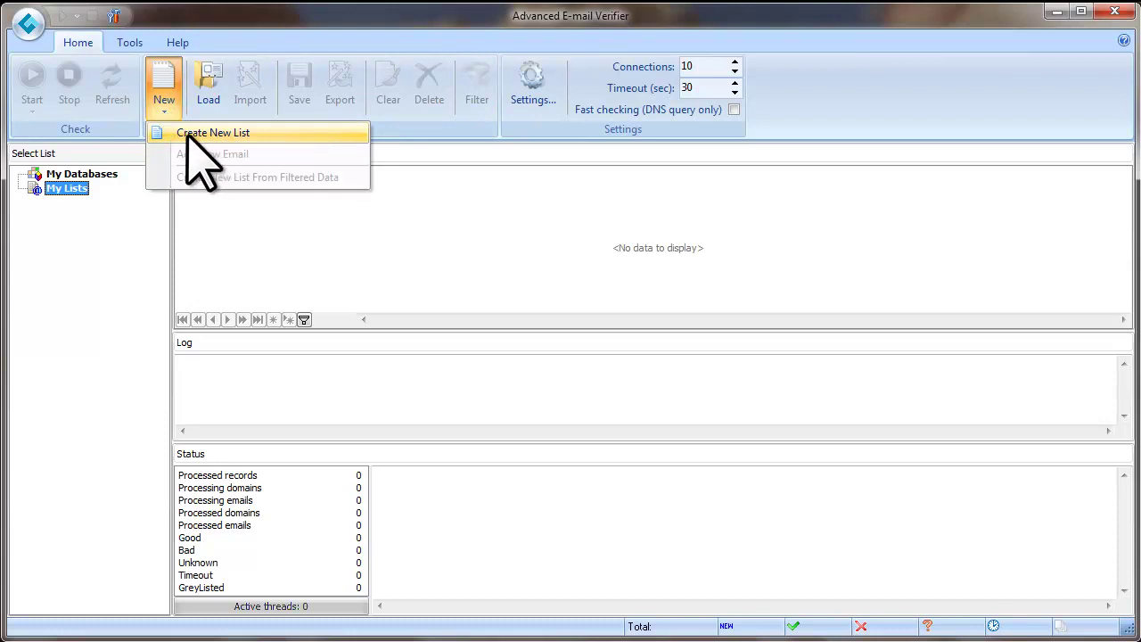
click(272, 142)
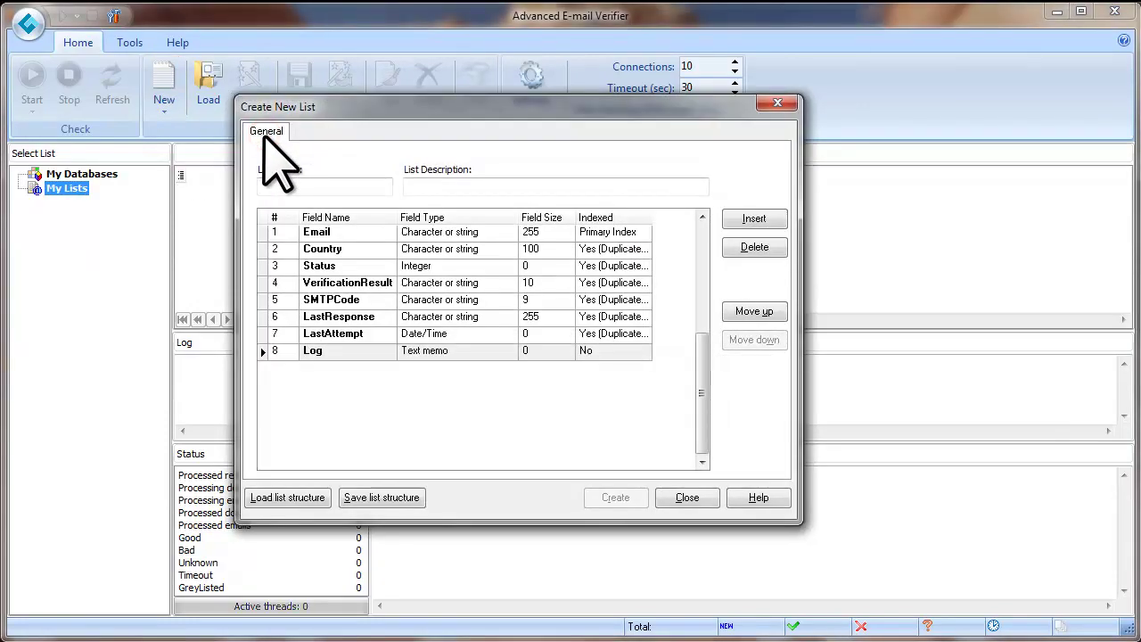
click(303, 185)
text(List1)
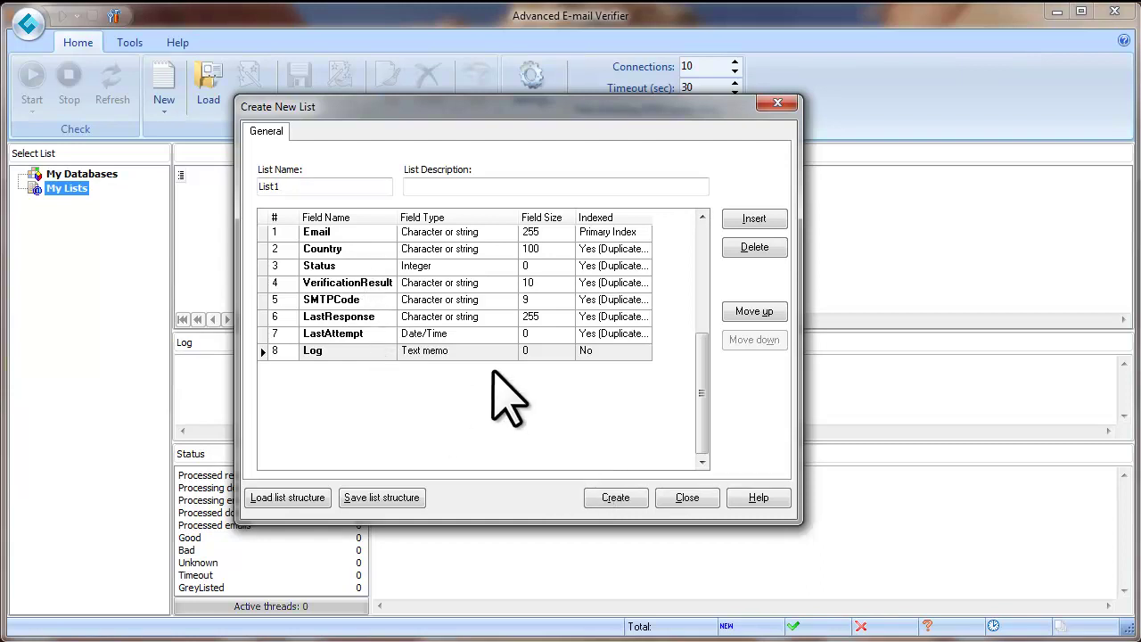
click(778, 221)
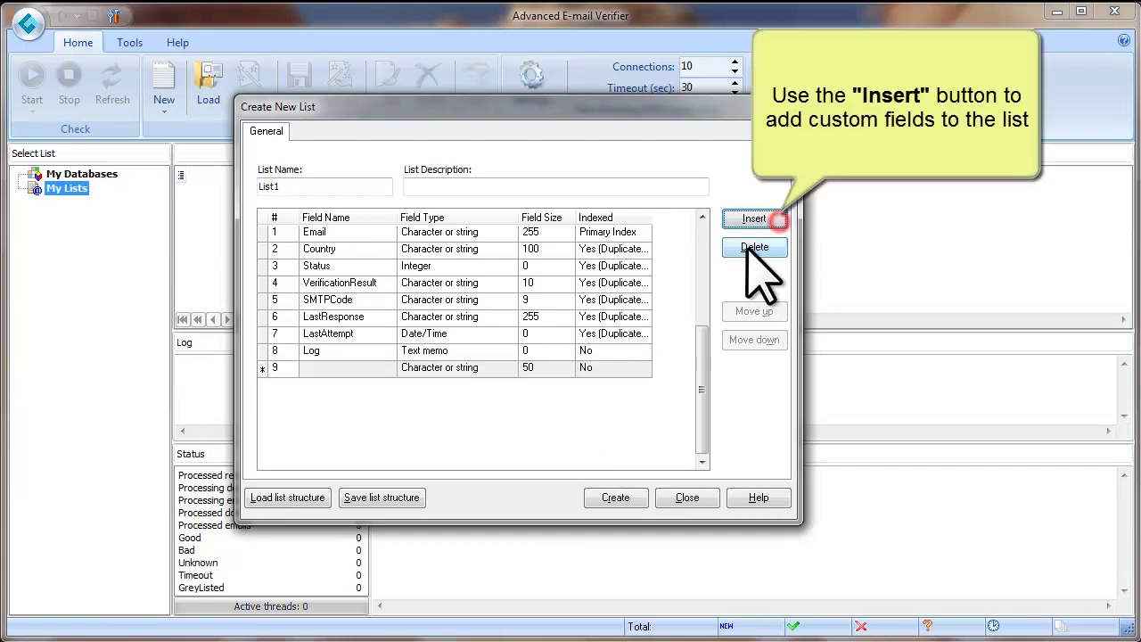
Step: Name field 9 First_name, keeping its type as Character or string
click(372, 367)
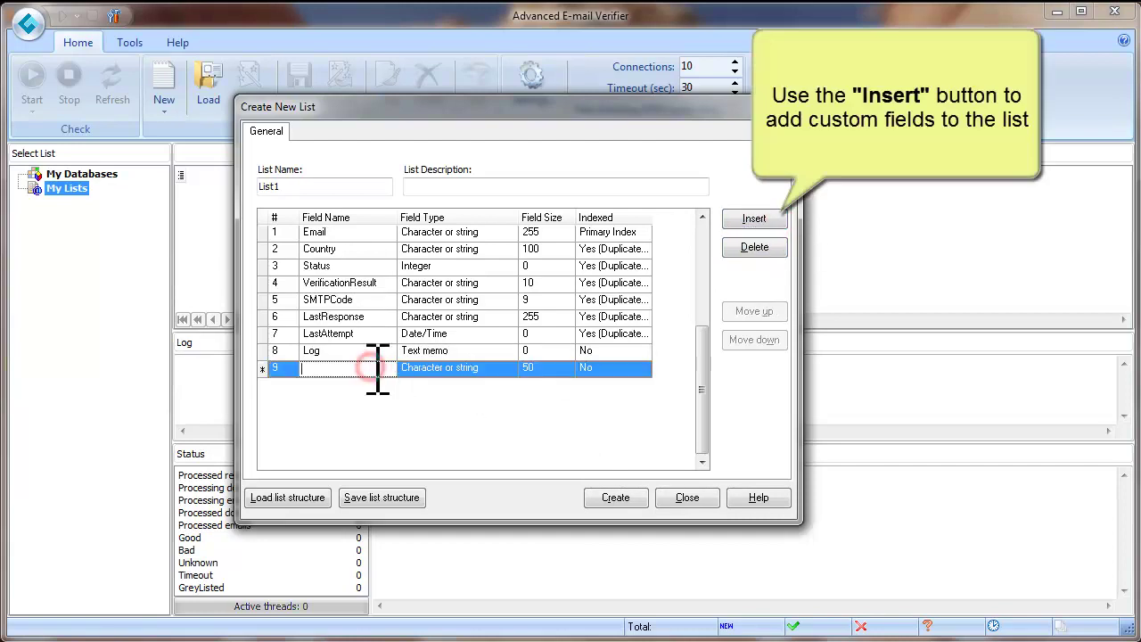
text(First_name)
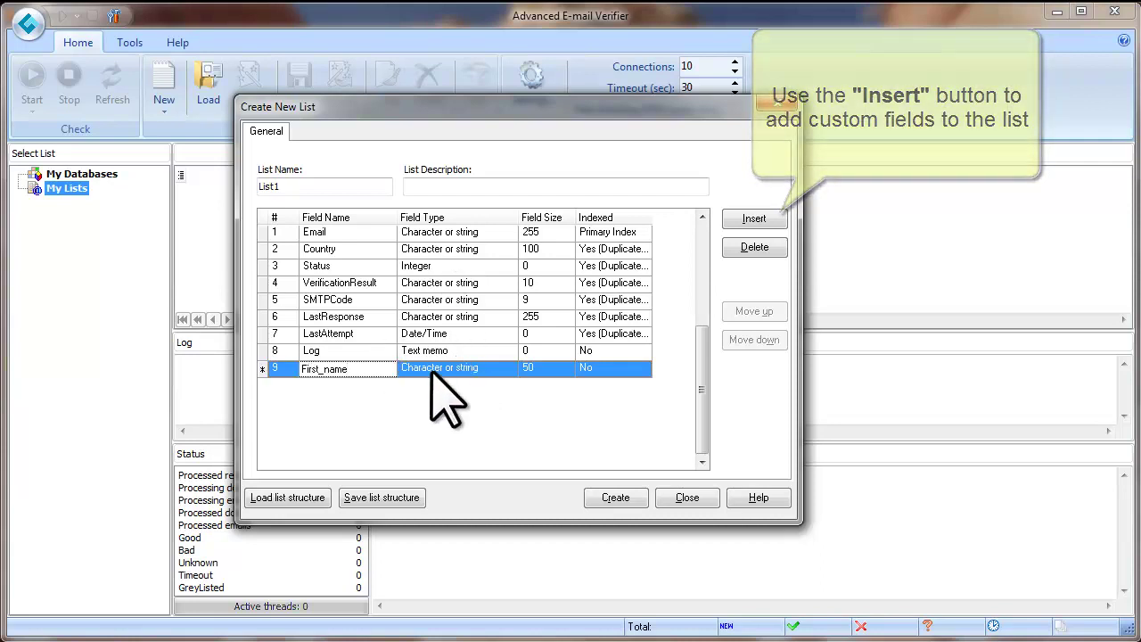
click(504, 369)
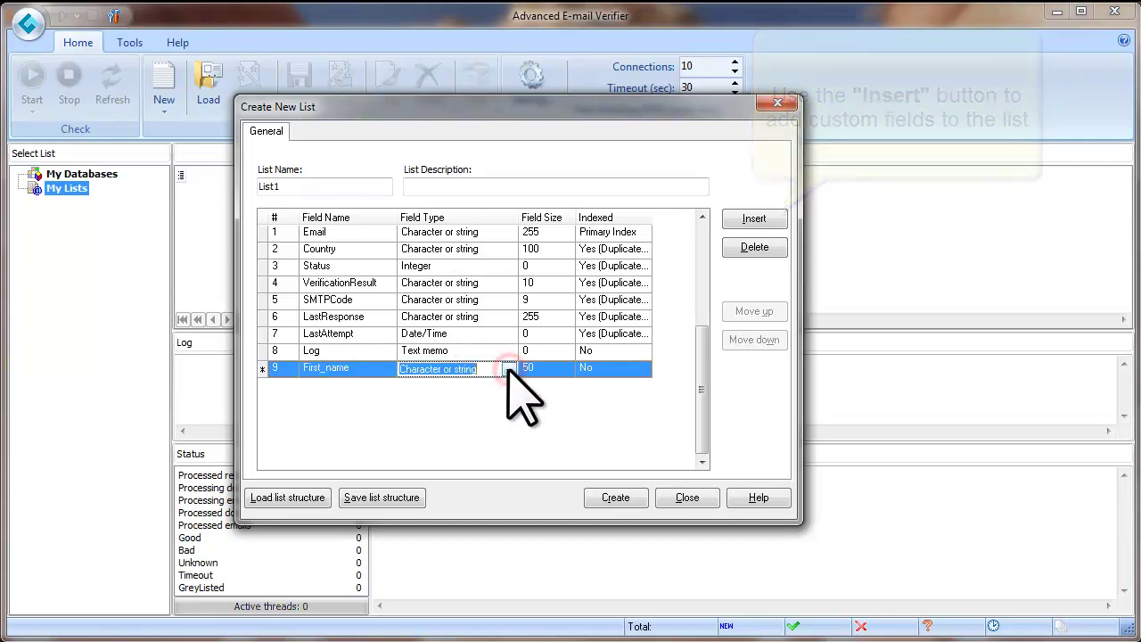
click(510, 369)
click(461, 416)
click(527, 409)
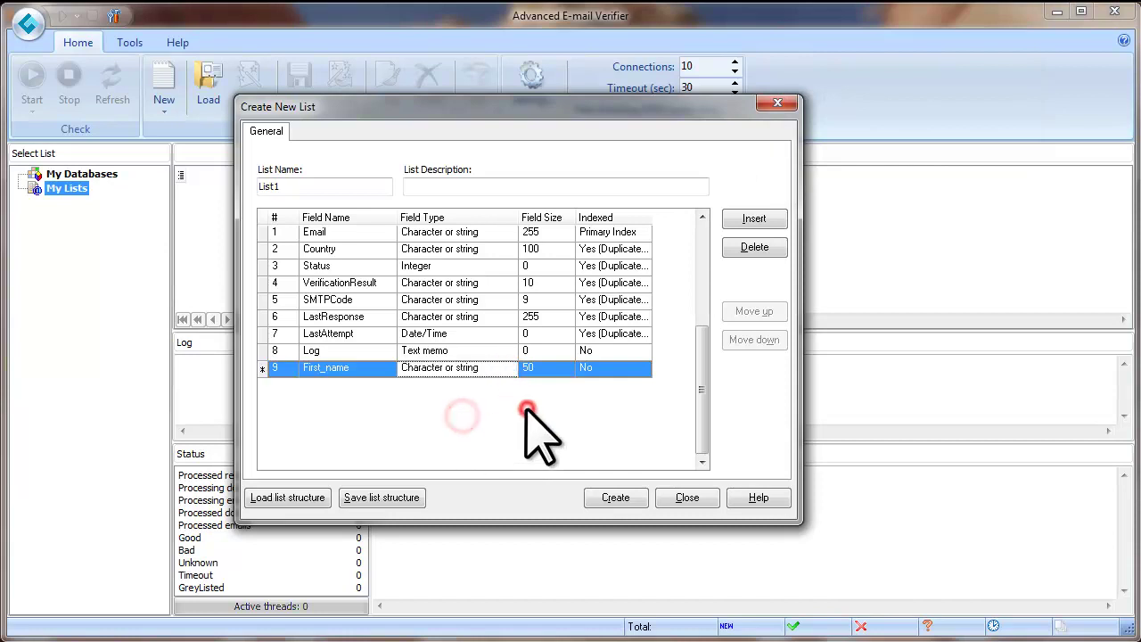
Step: Insert a tenth field named Last_name
click(776, 220)
click(337, 384)
text(Last_name)
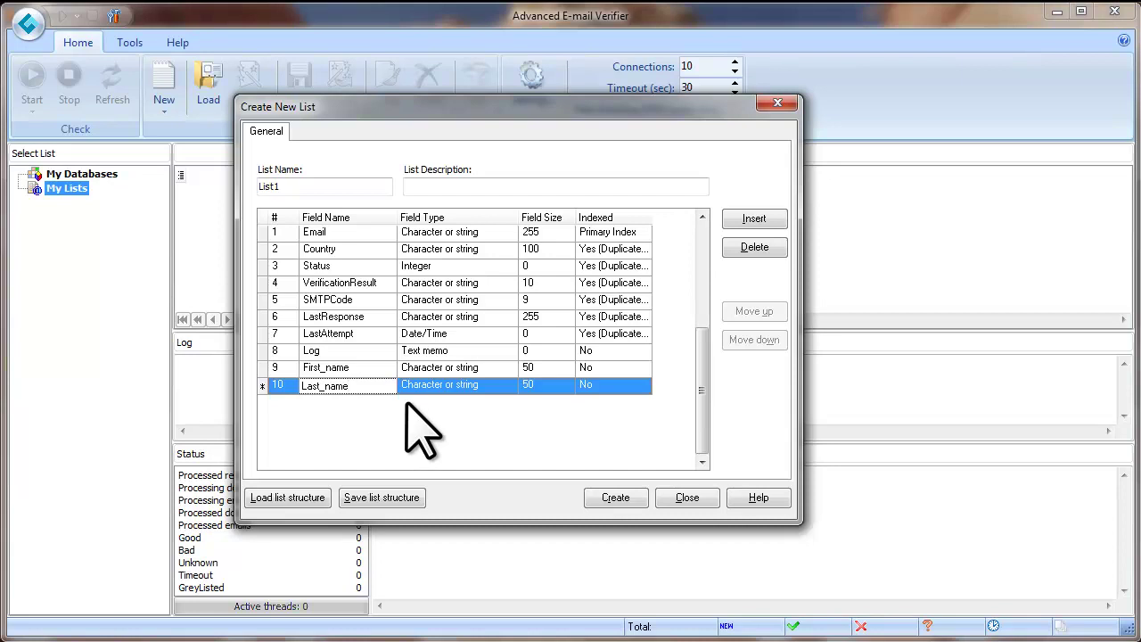
Step: Create List1 with its First_name and Last_name columns, then bring email.txt to the front
click(615, 497)
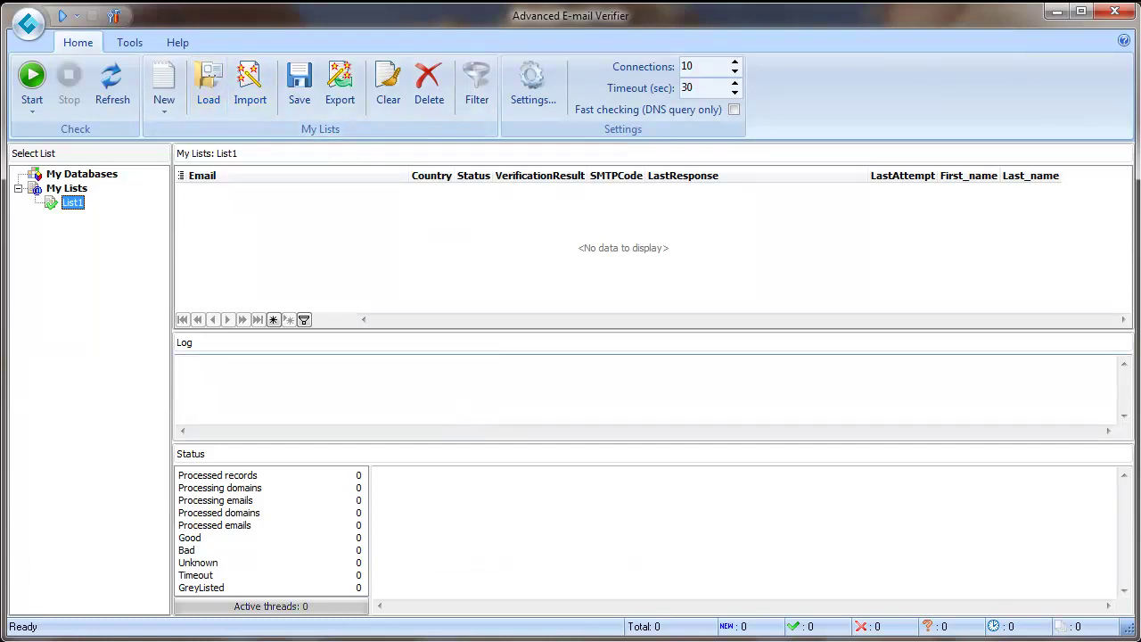
mouse_move(534, 638)
click(535, 610)
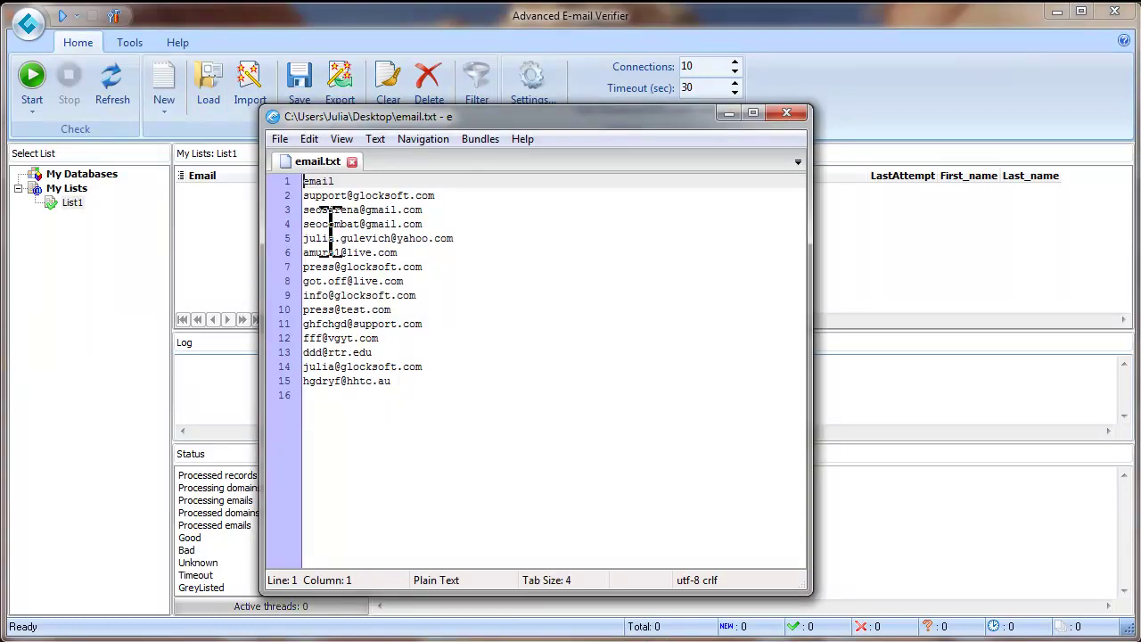
Step: Change email.txt's header to lowercase 'email', close the editor, and start loading into List1
key(Delete)
text(e)
click(344, 188)
drag(345, 183, 303, 183)
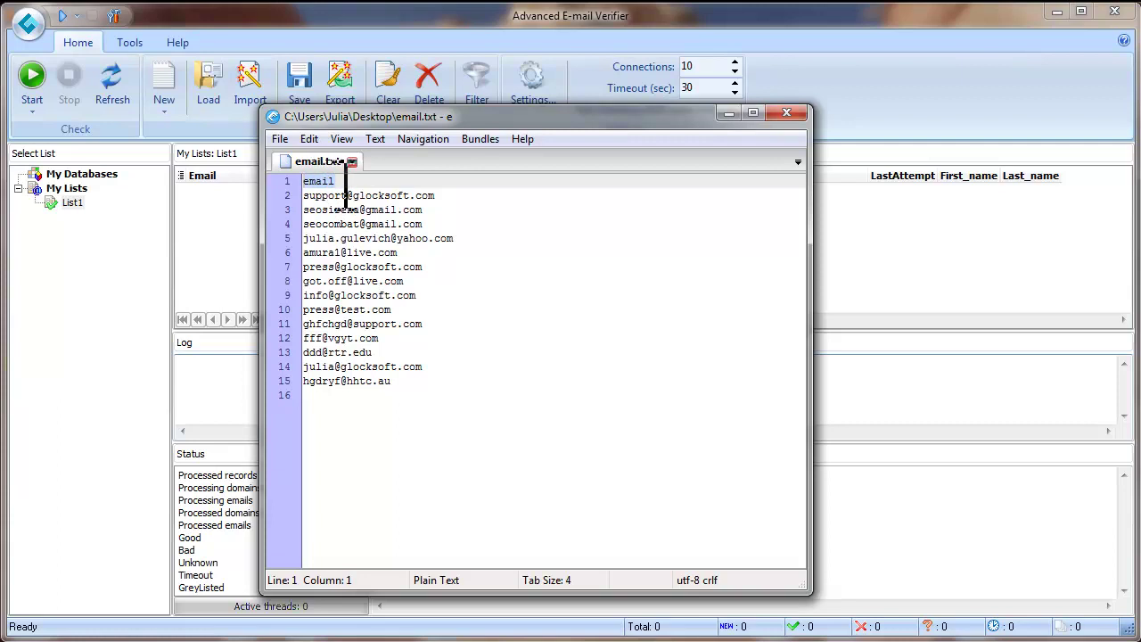
click(731, 113)
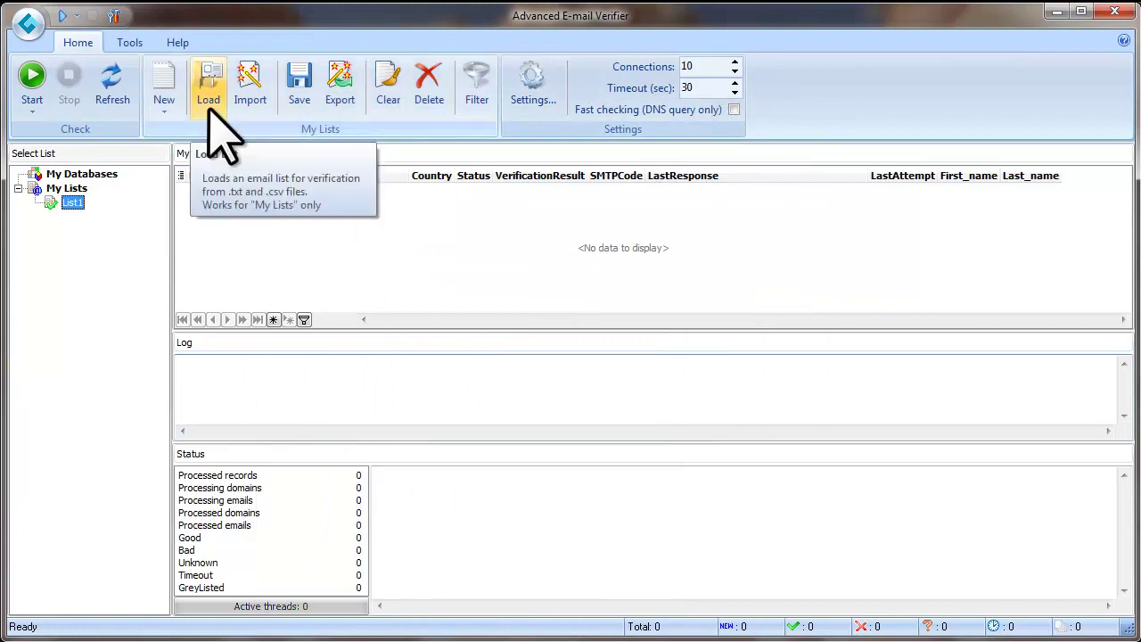
click(209, 89)
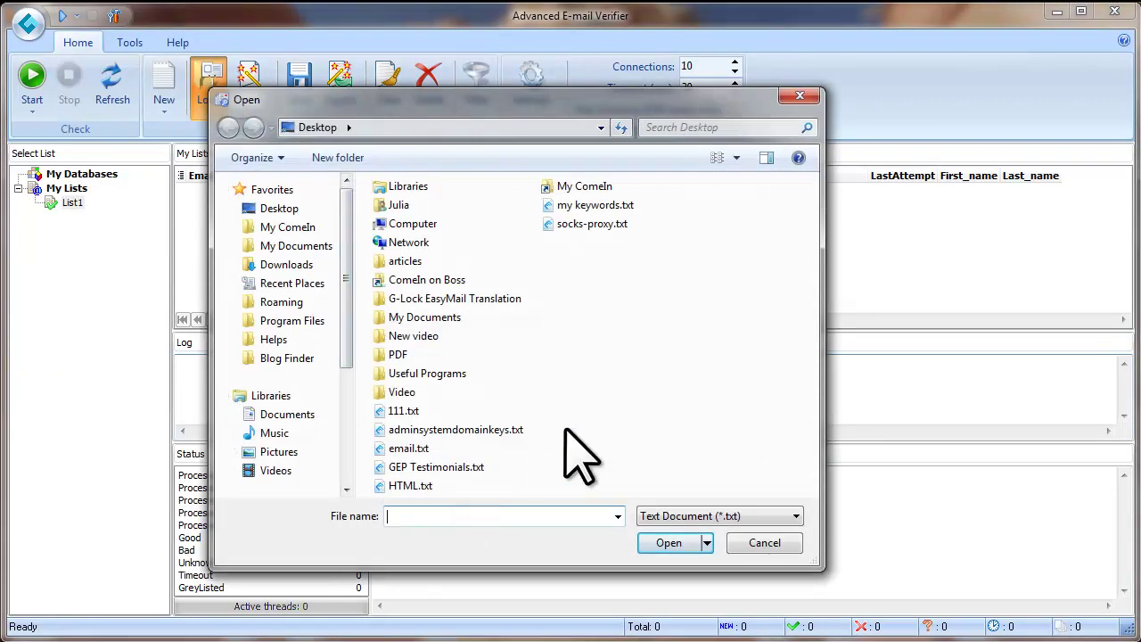
Step: Load email.txt's 14 addresses into List1
click(409, 448)
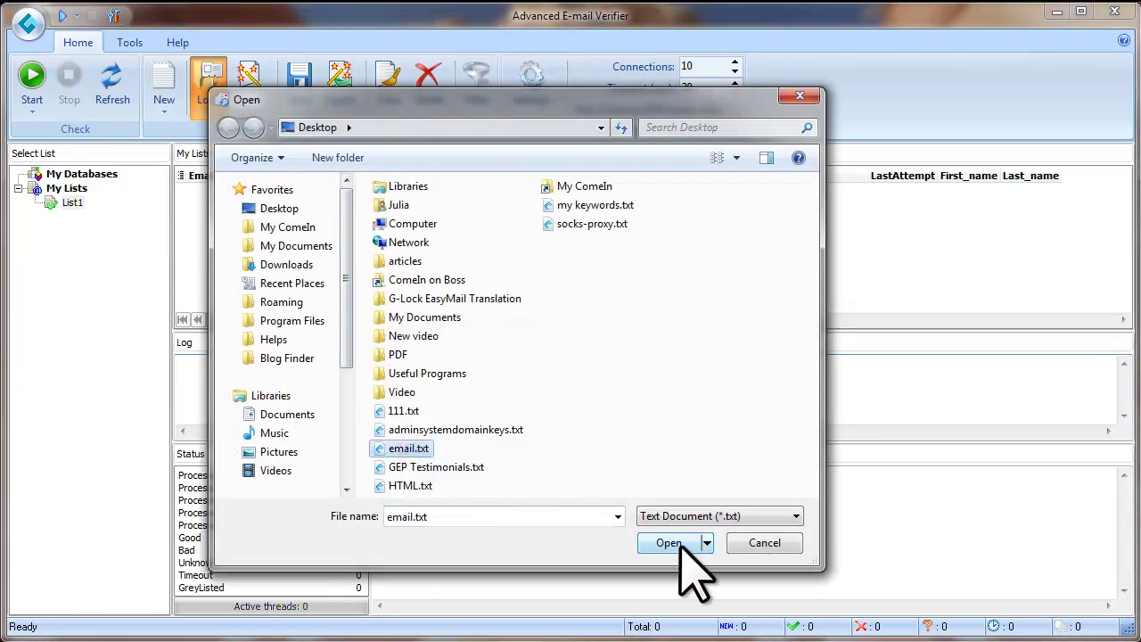
click(691, 545)
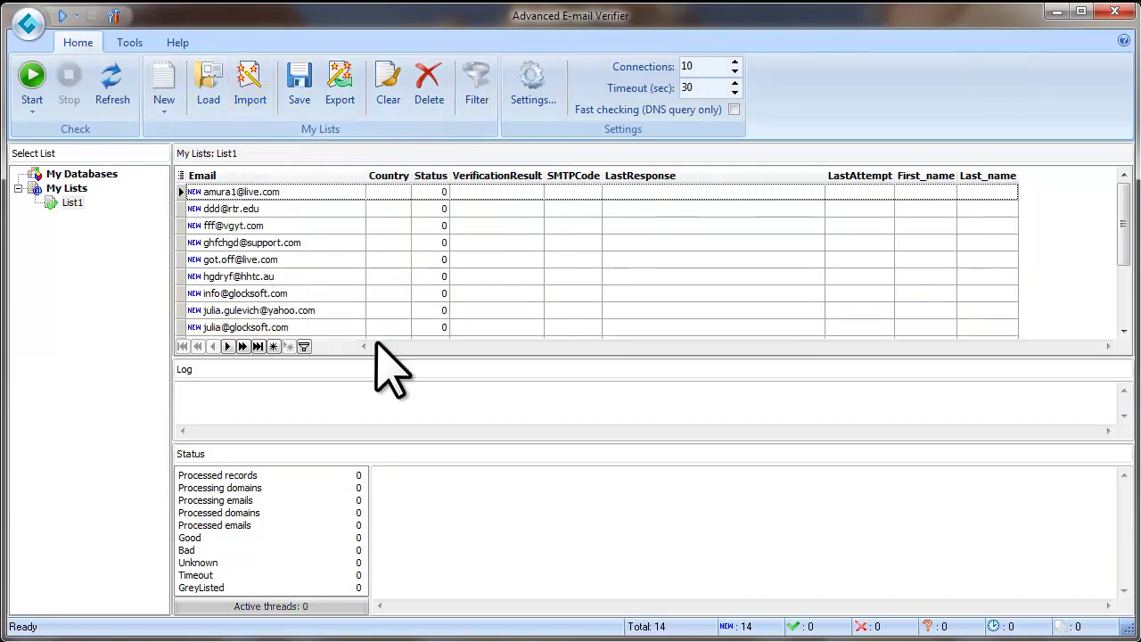
Step: Verify List1, enlarge the results grid, and select an Unknown address for rechecking
click(32, 85)
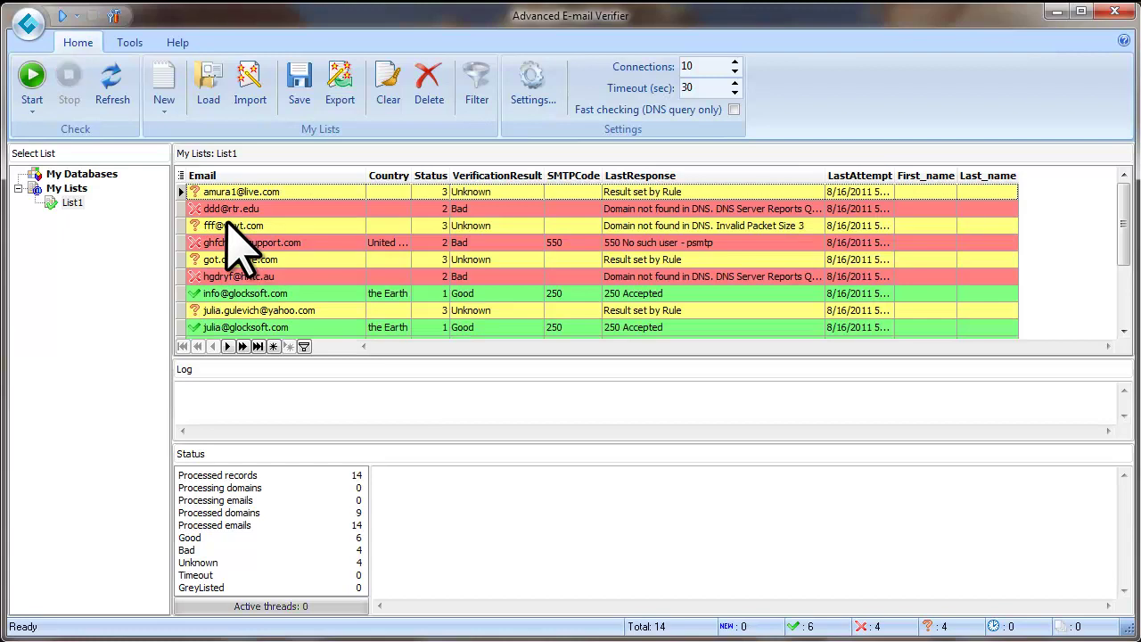
drag(517, 356, 526, 392)
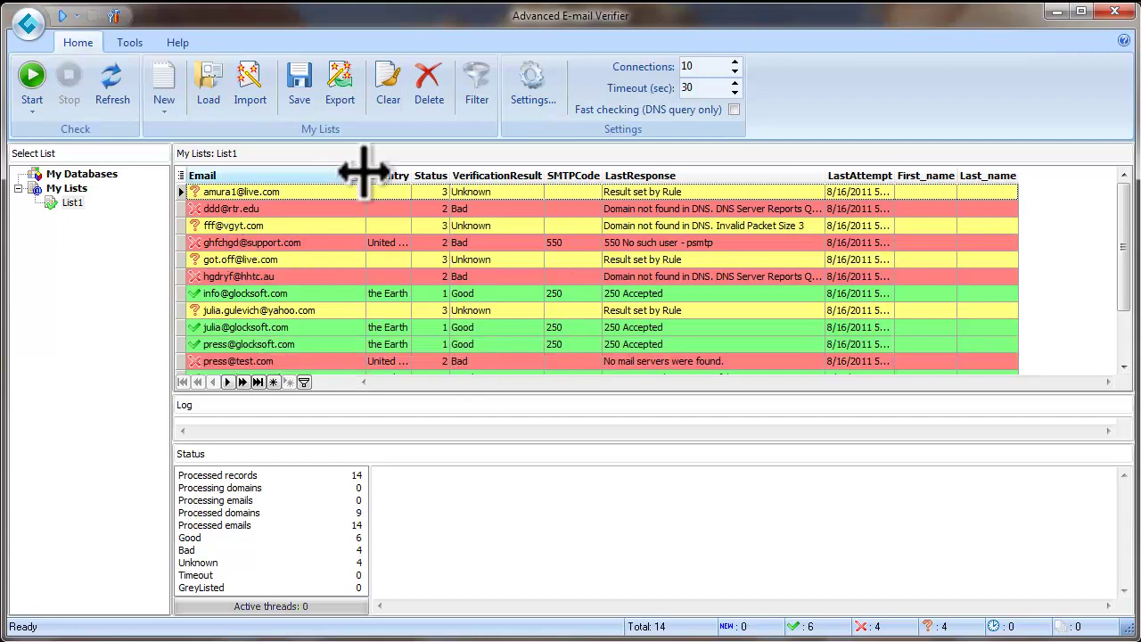
click(500, 261)
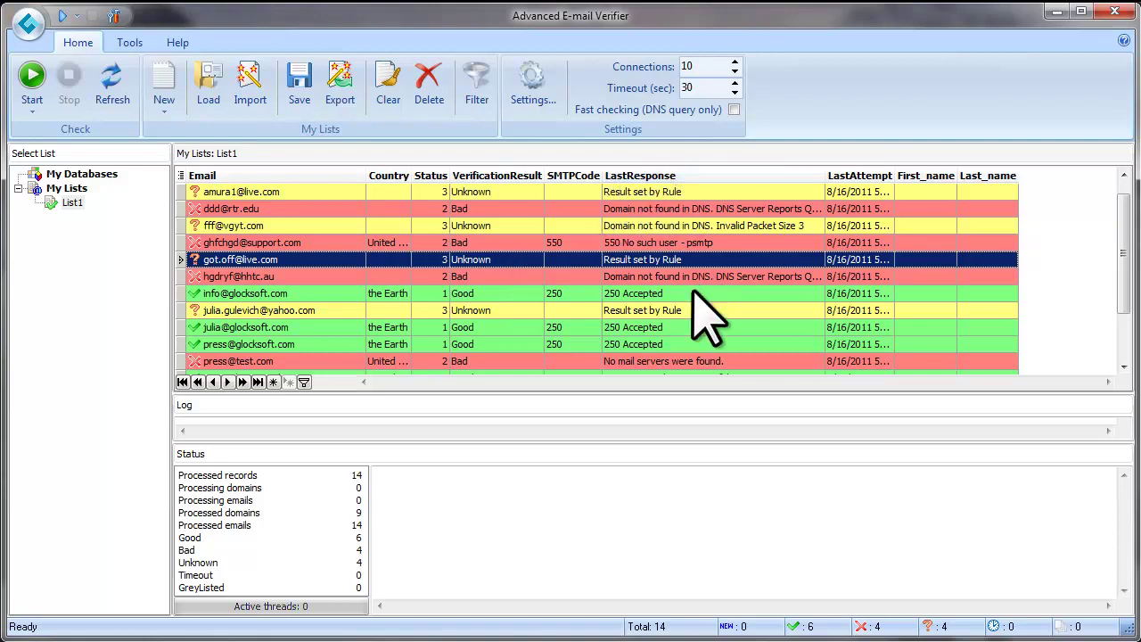
click(472, 225)
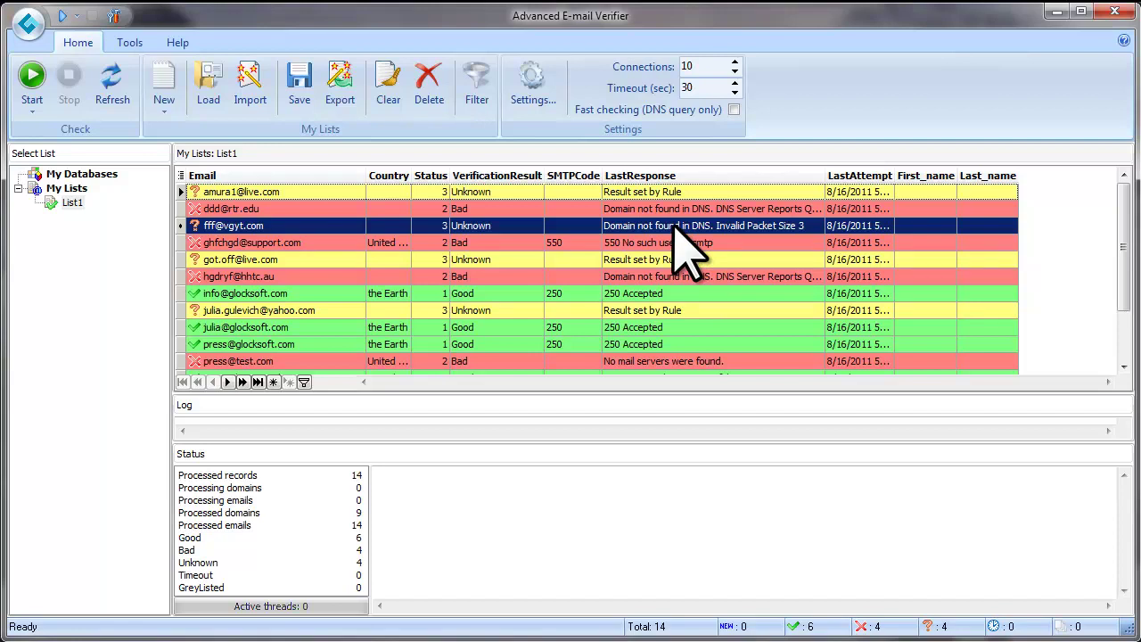
click(32, 112)
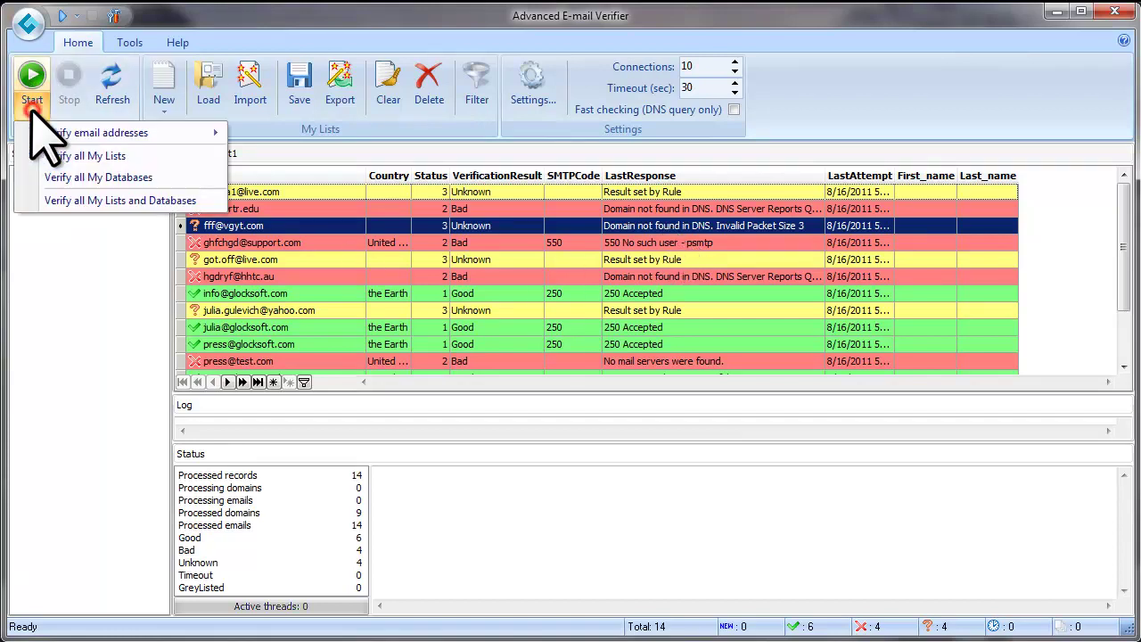
mouse_move(75, 135)
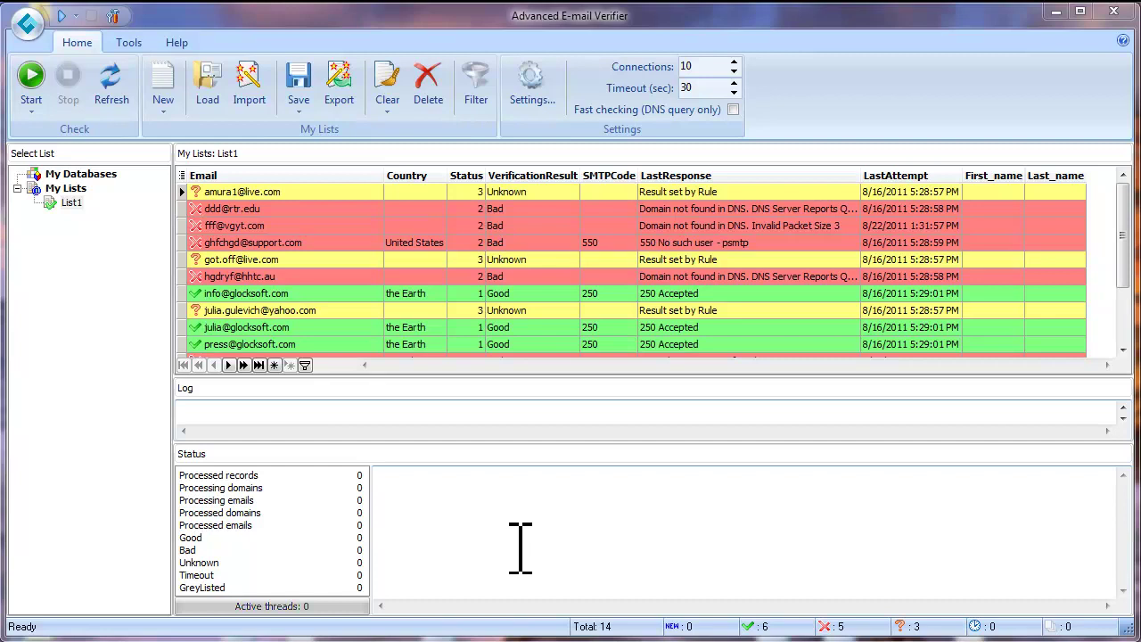
Step: Save only the Good addresses as good.txt on the Desktop, then minimize the verifier
click(299, 108)
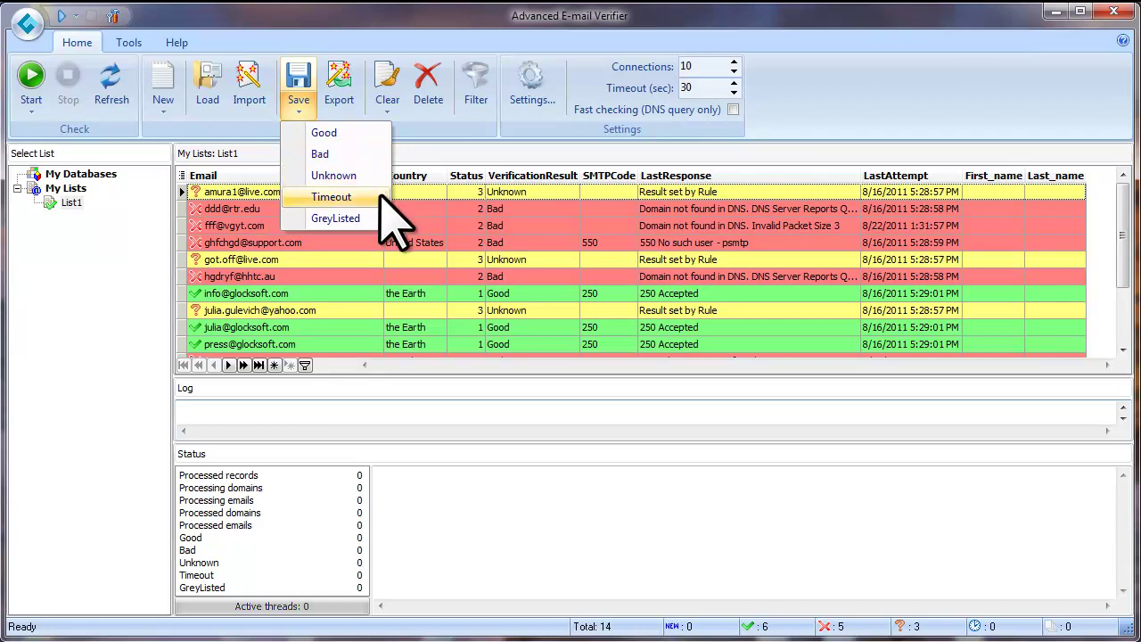
click(355, 133)
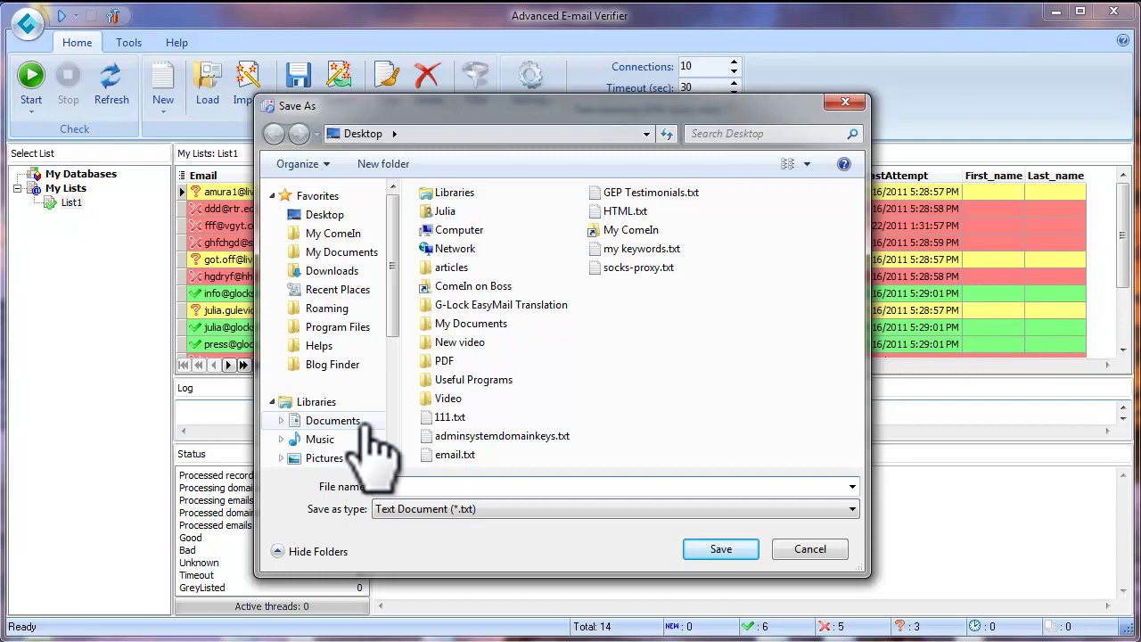
click(743, 547)
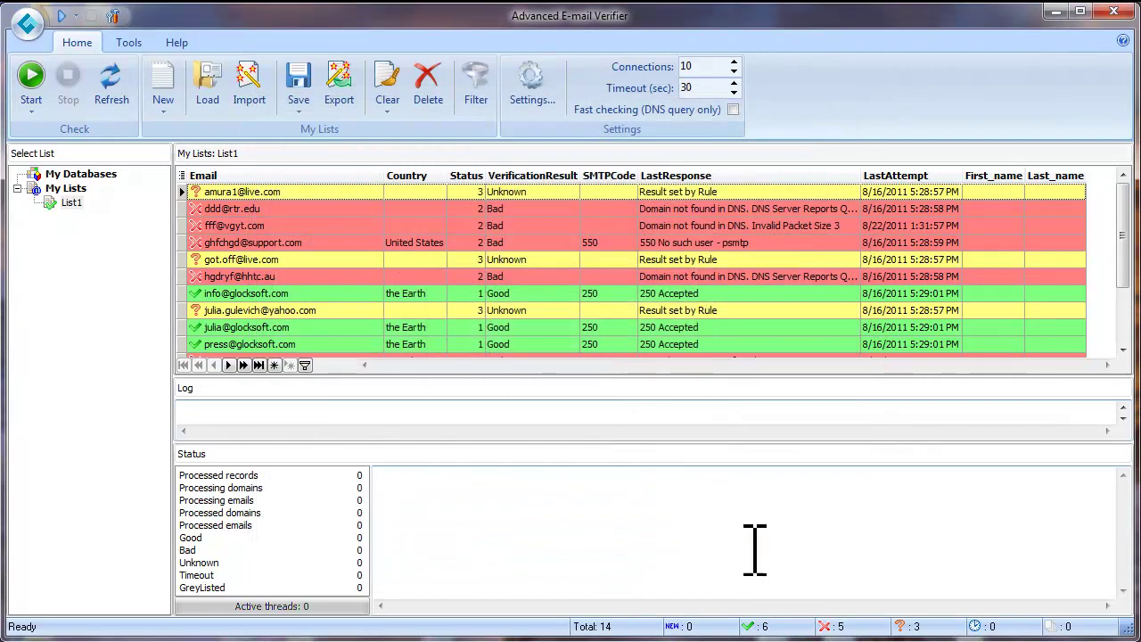
click(1055, 11)
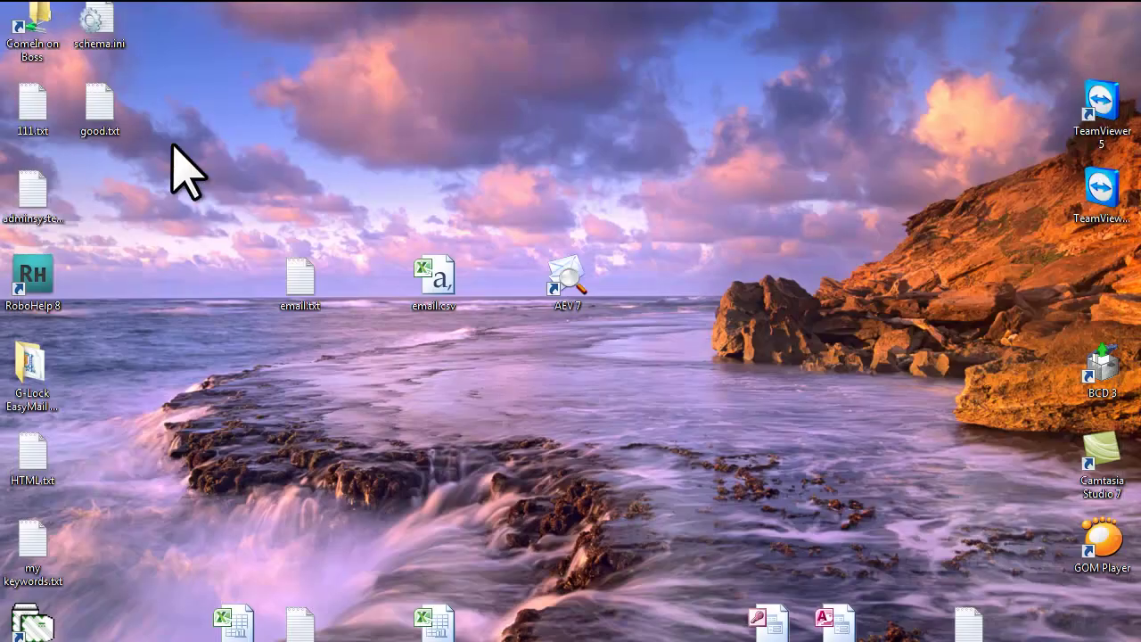
Step: Open good.txt in Notepad++ to check its header and six Good addresses, then minimize it
double_click(99, 110)
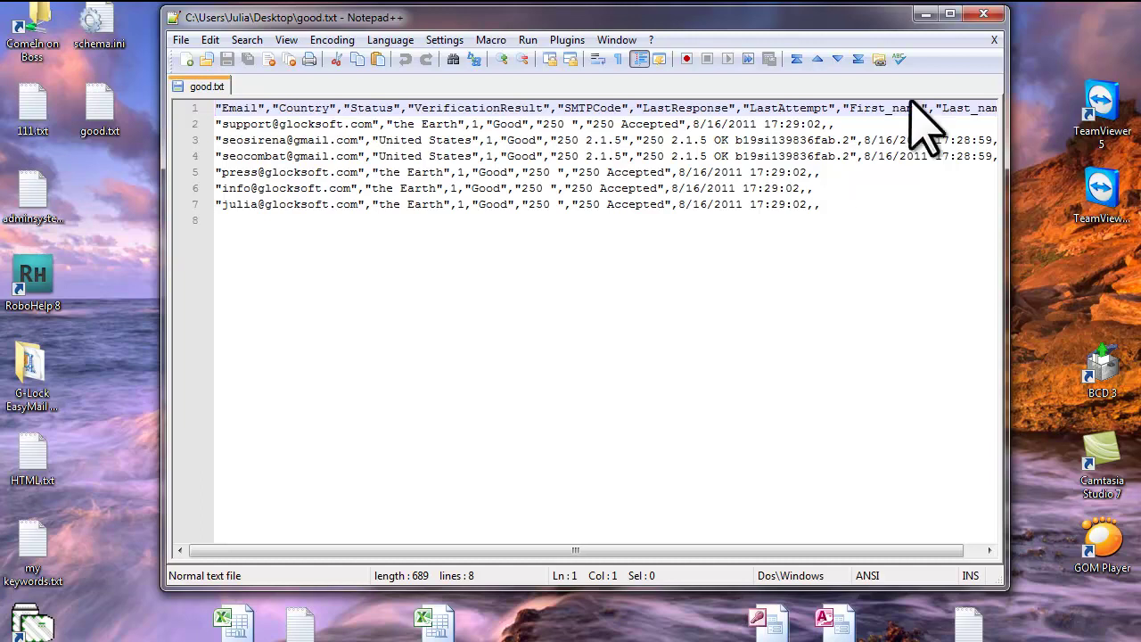
click(923, 15)
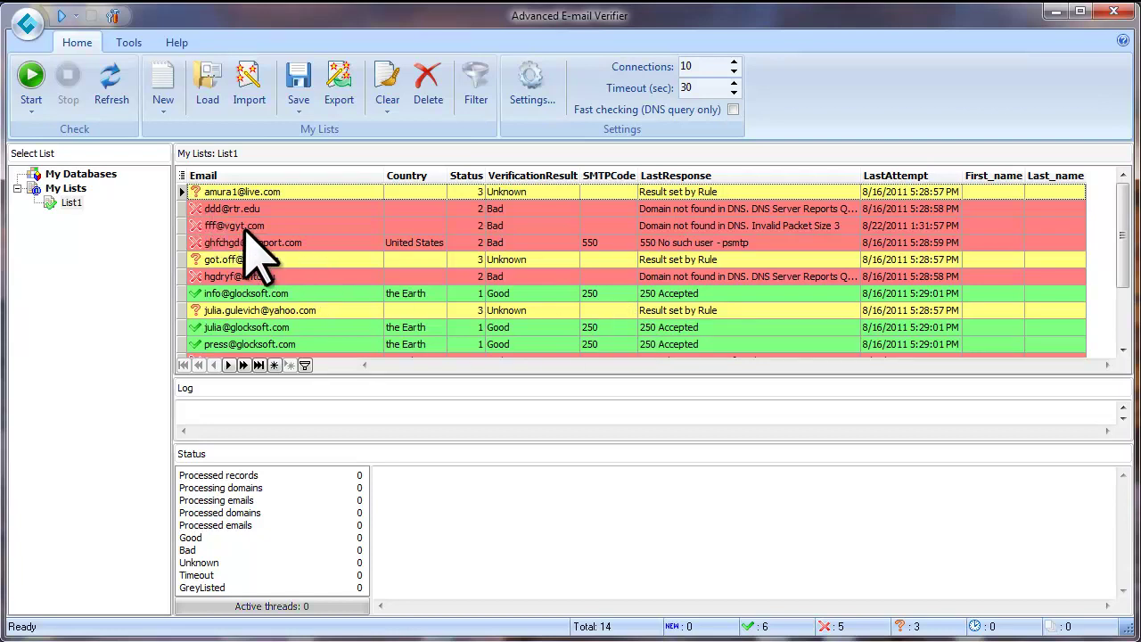
Step: Hide the Country, Status, VerificationResult, SMTPCode, LastResponse, First_name and Last_name columns, leaving only Email
click(183, 177)
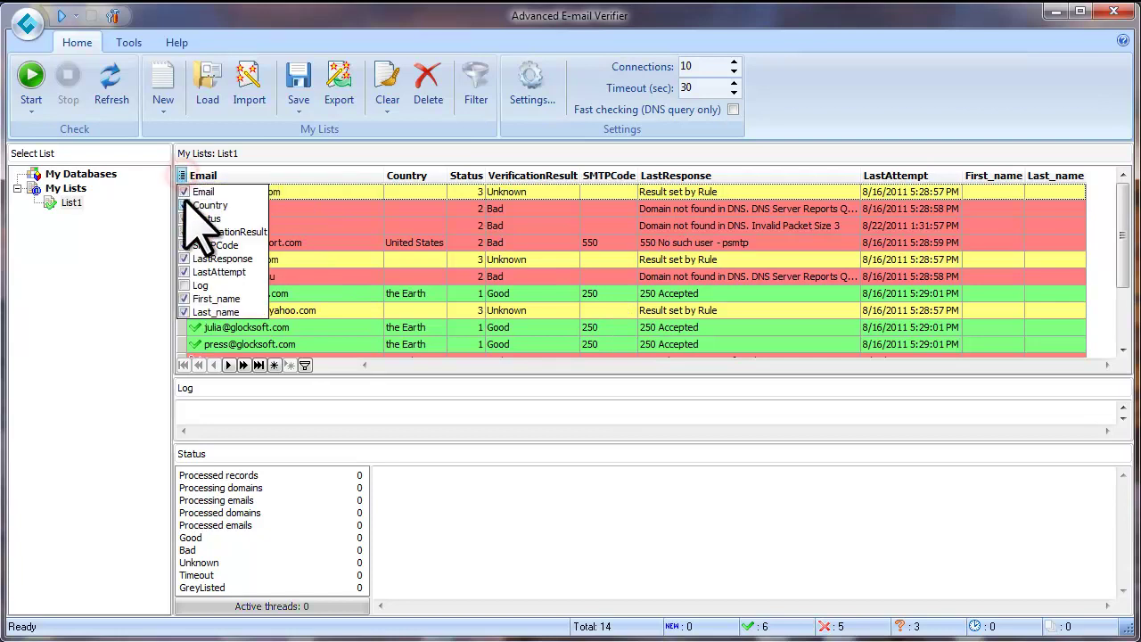
click(185, 205)
click(184, 218)
click(184, 231)
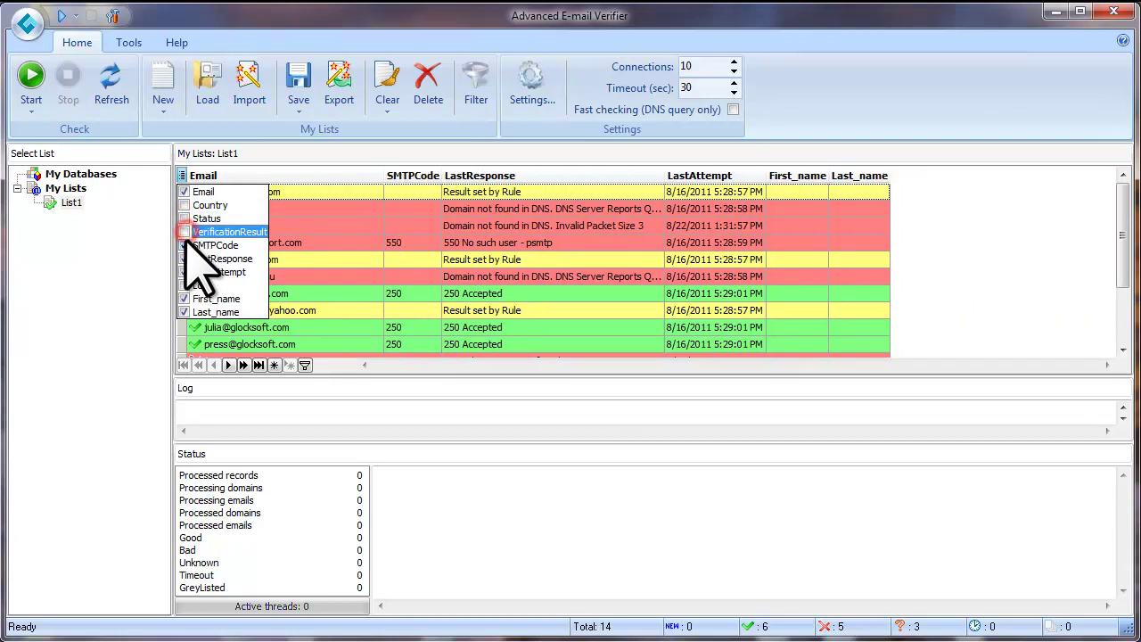
click(184, 246)
click(184, 258)
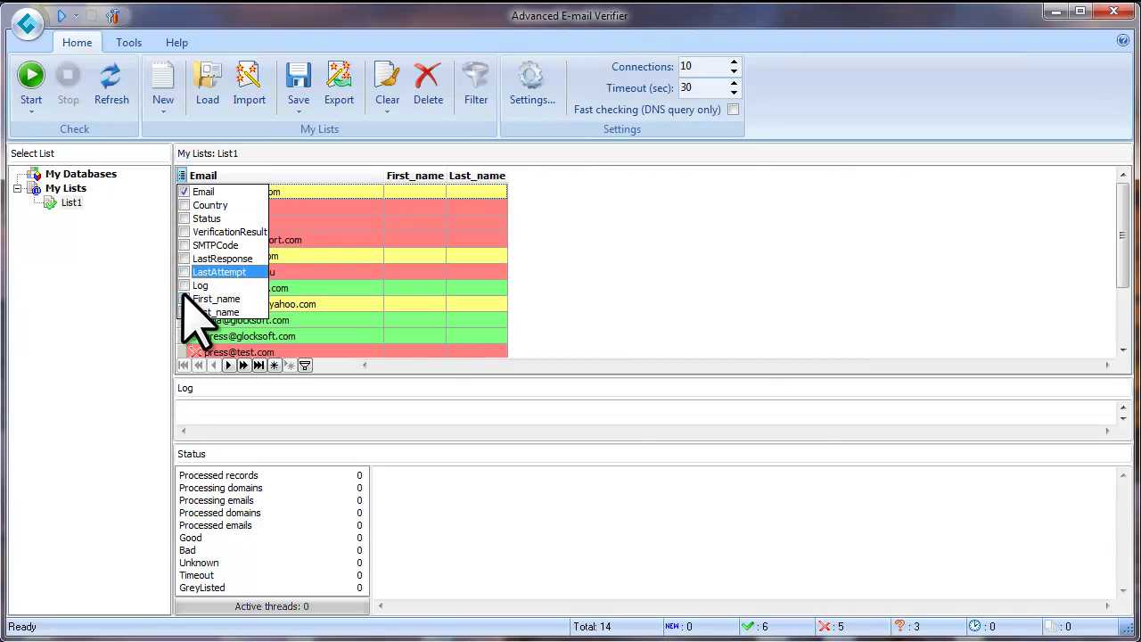
click(184, 298)
click(184, 312)
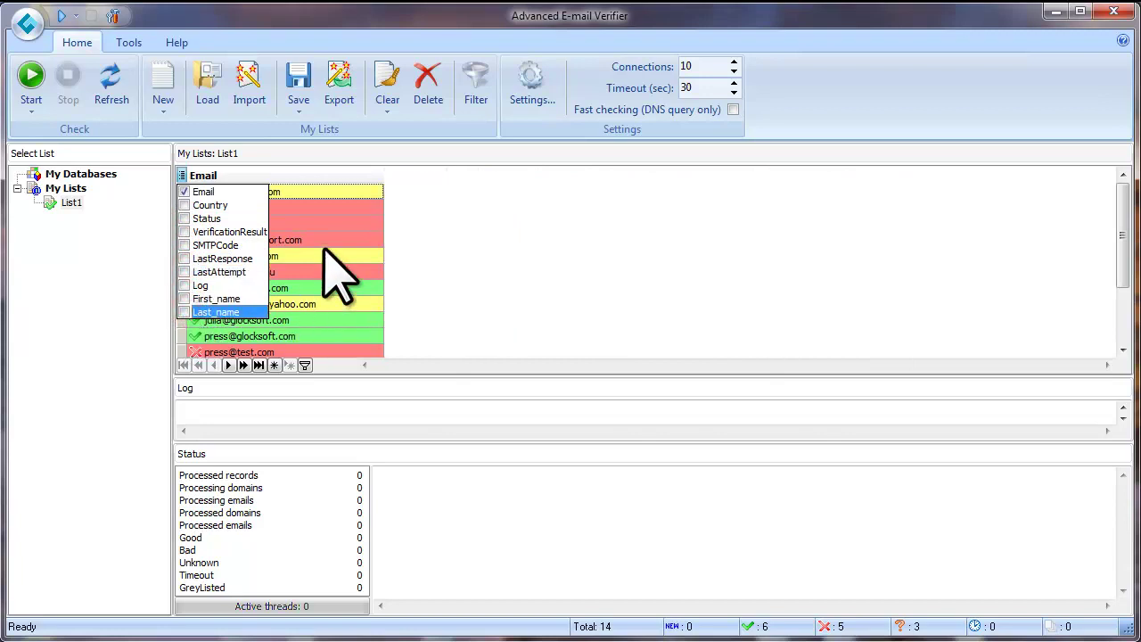
click(324, 207)
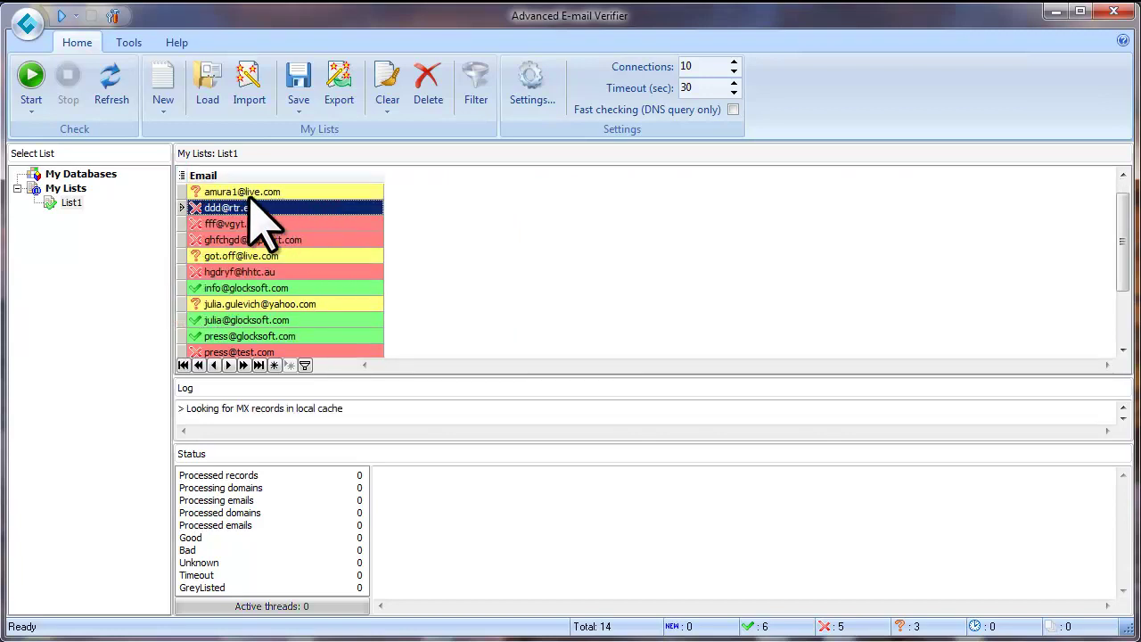
Step: Save the Good addresses to the Desktop as 'good 2.txt'
click(299, 115)
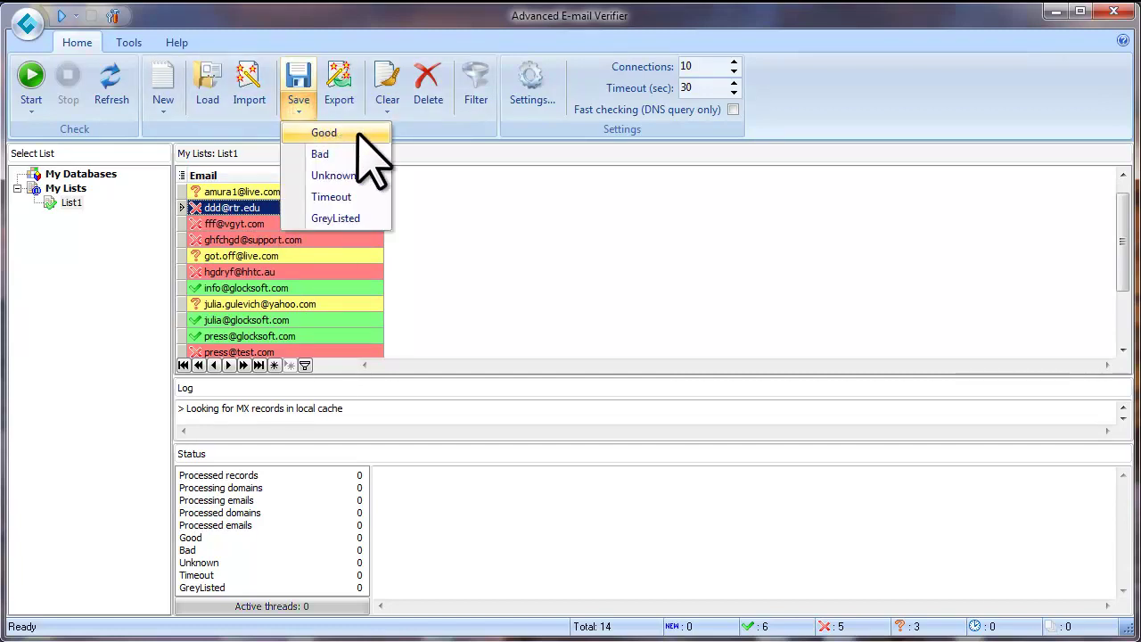
click(357, 133)
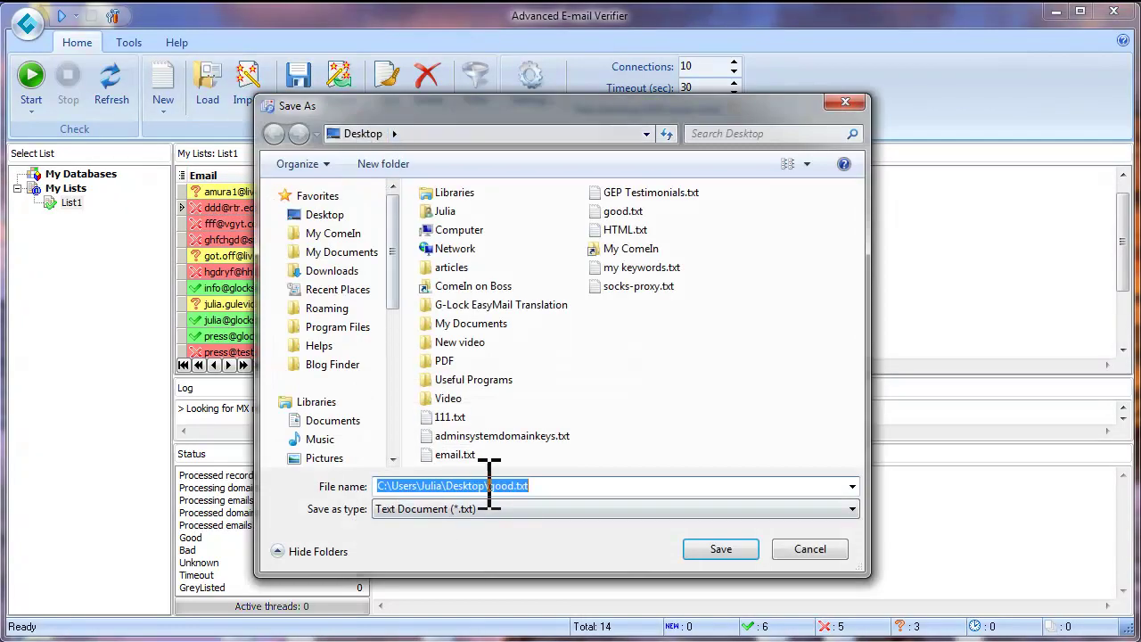
click(622, 212)
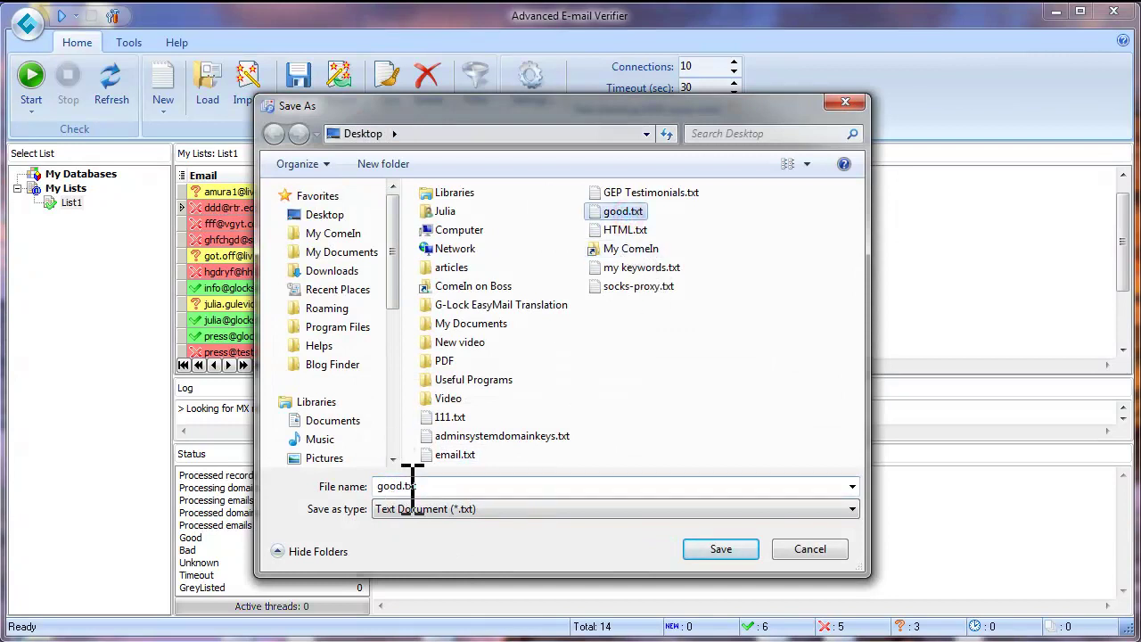
double_click(409, 486)
click(410, 486)
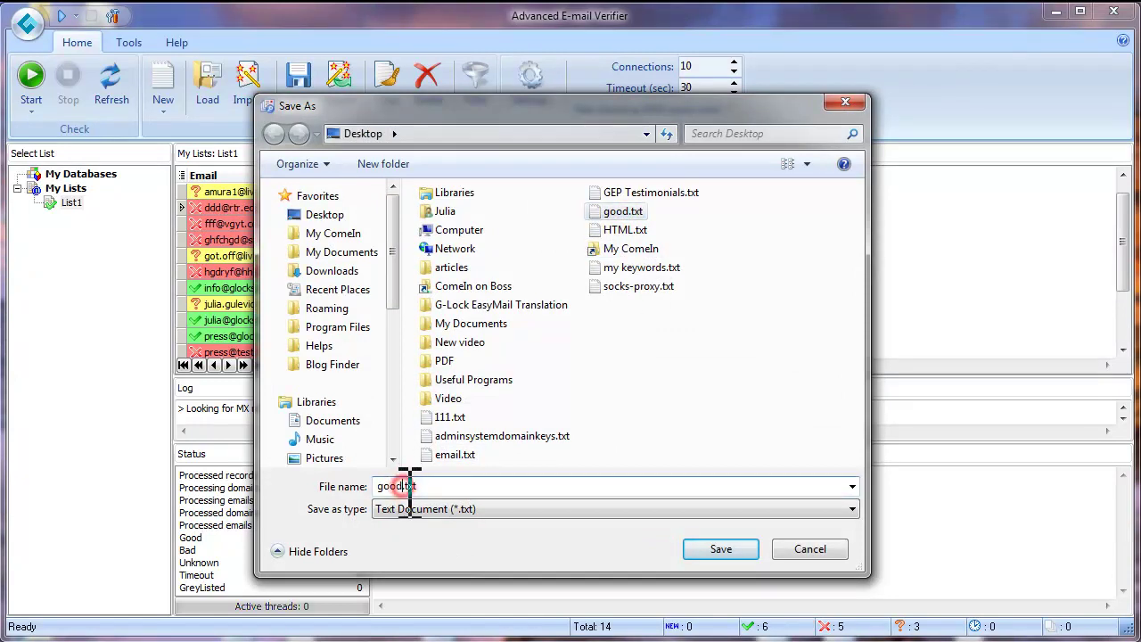
text(2)
click(718, 548)
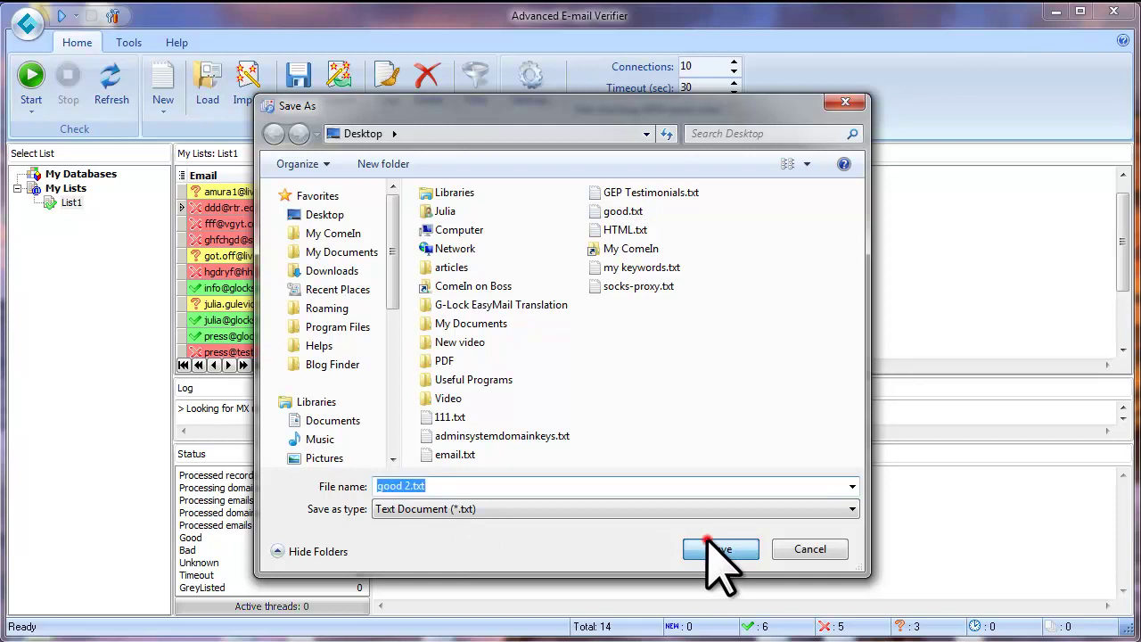
Step: Open good 2.txt in Notepad++ to confirm it holds just the Email column, then return to the verifier
click(1055, 11)
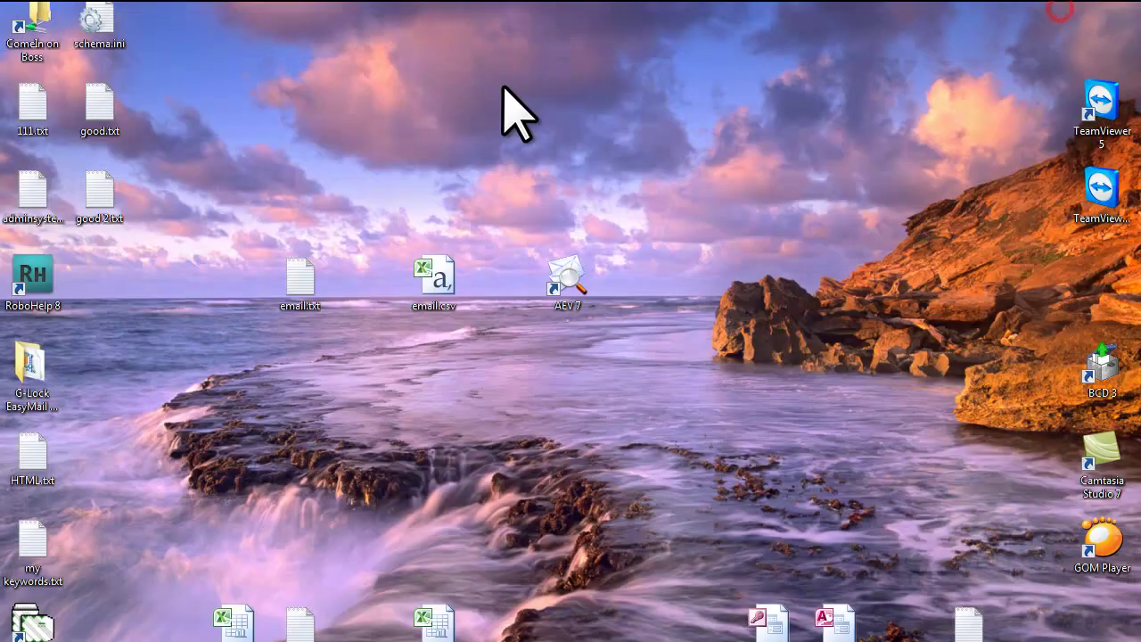
double_click(96, 192)
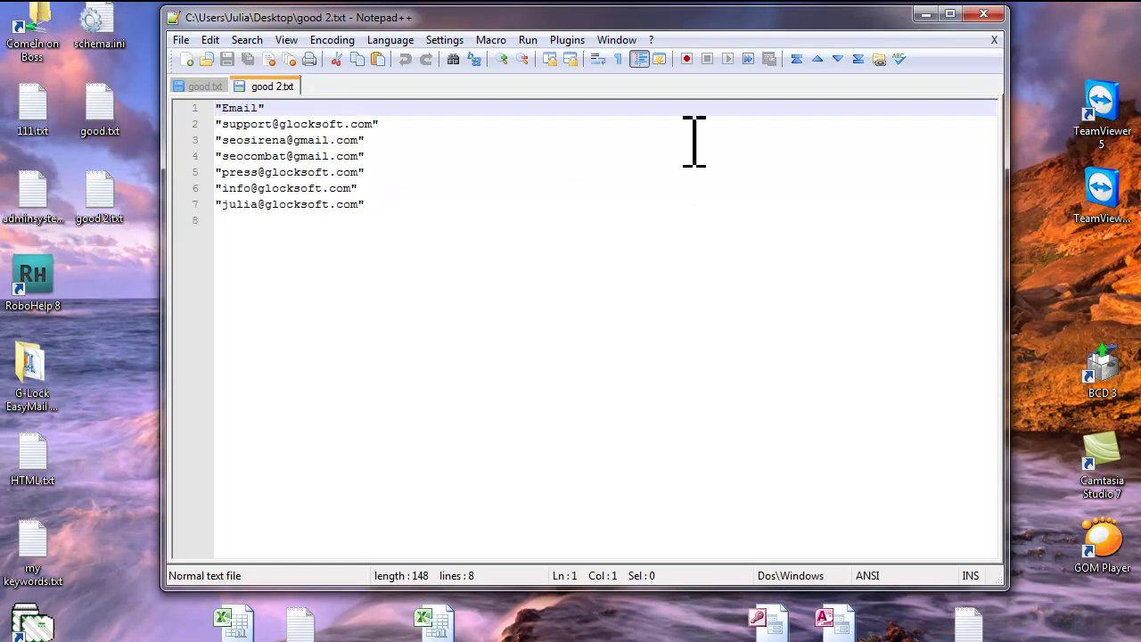
click(925, 14)
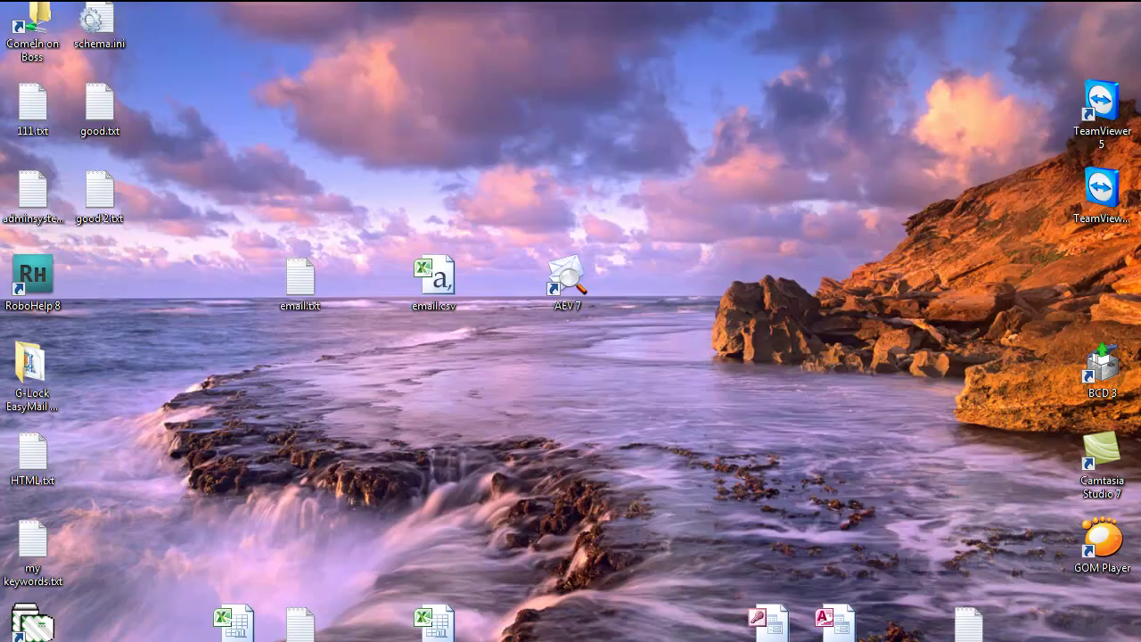
click(535, 638)
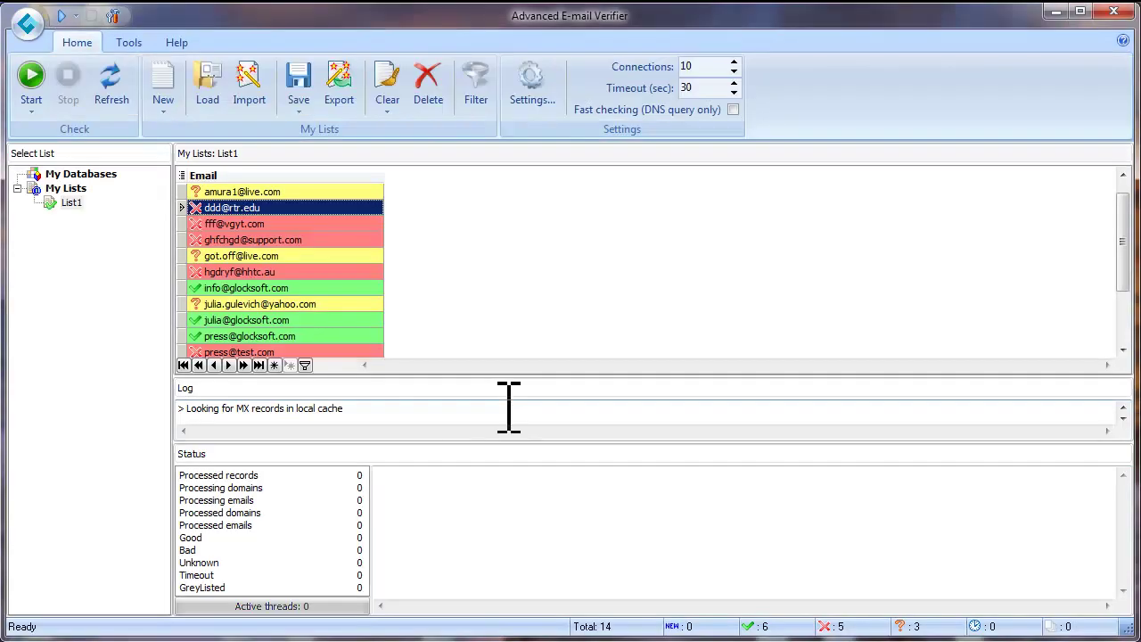
Step: Show all the hidden columns in List1 again
click(182, 175)
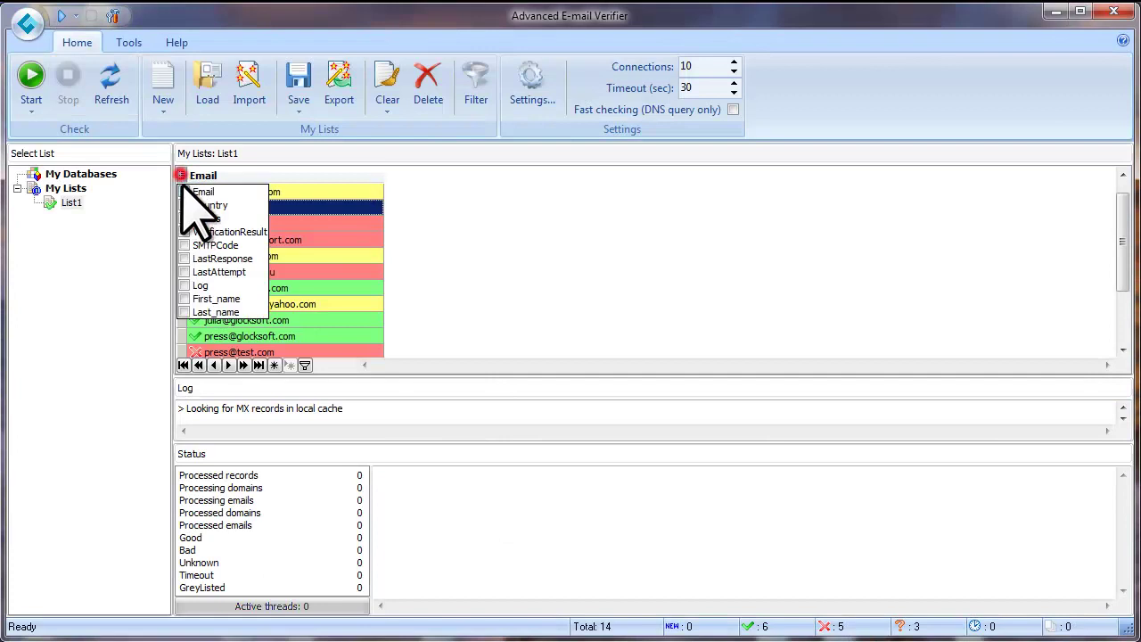
click(184, 206)
click(333, 191)
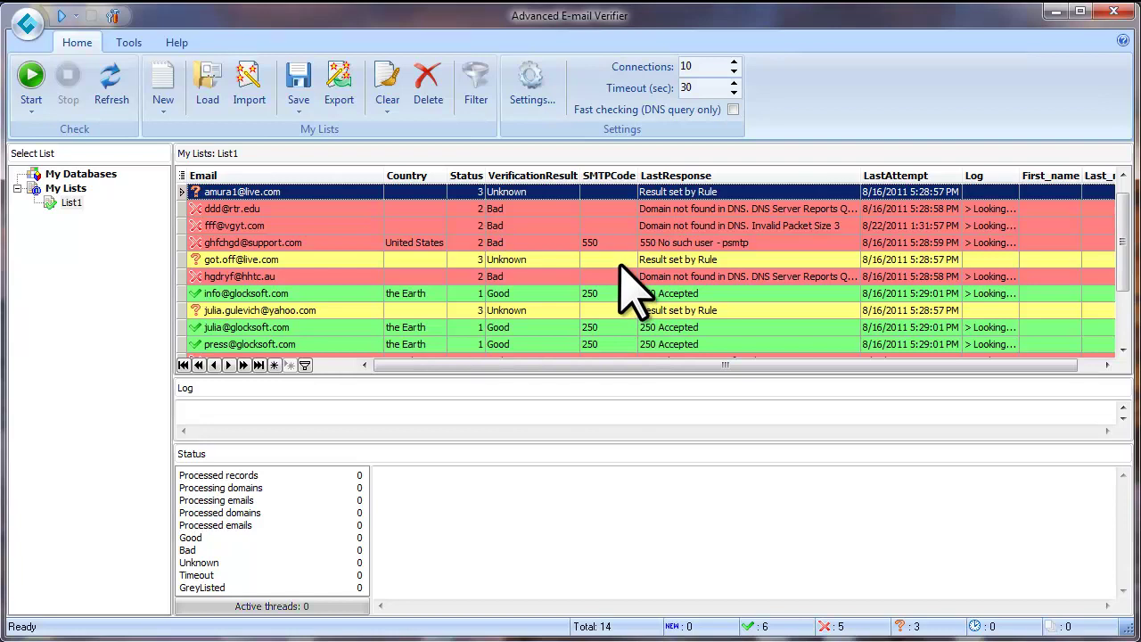
Step: Apply a custom VerificationResult filter 'like Good' to show only the six Good rows
click(572, 176)
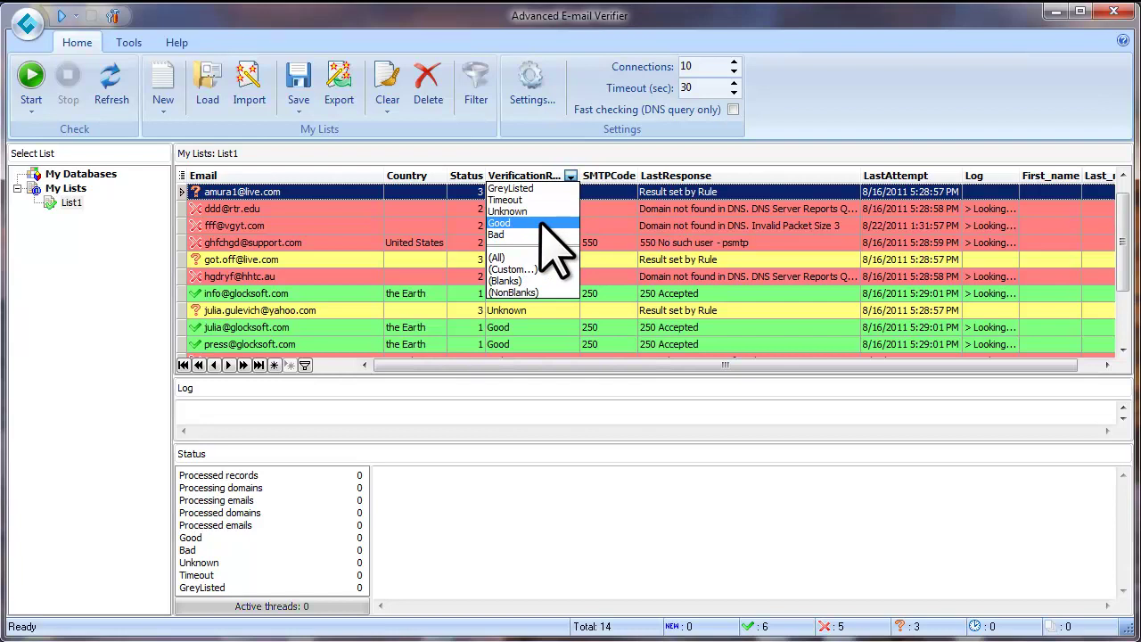
click(556, 269)
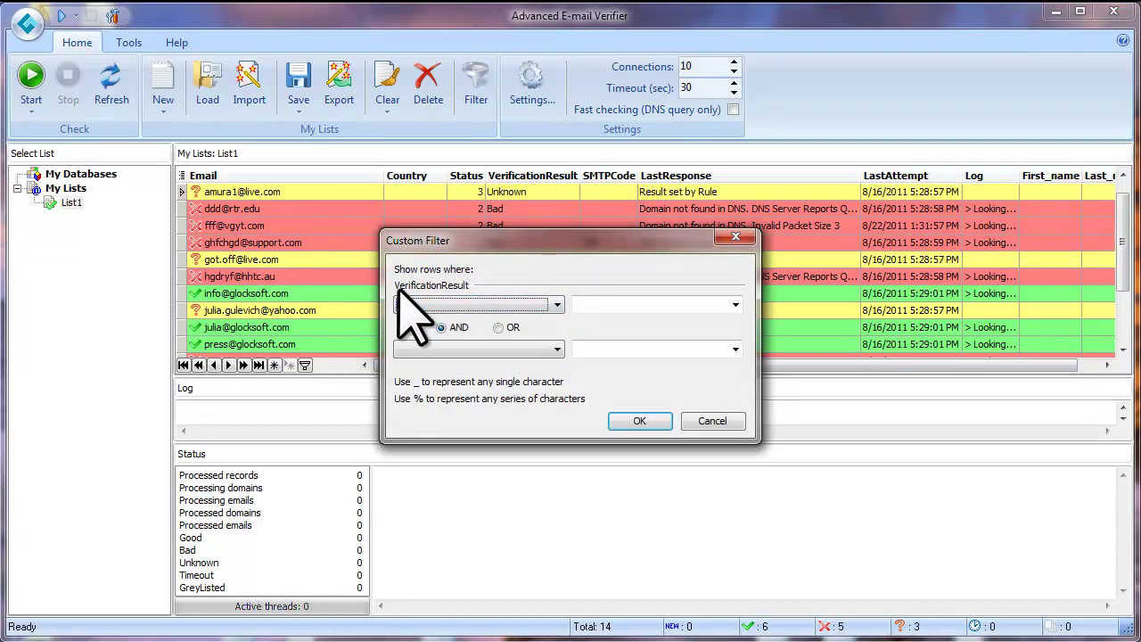
click(556, 304)
click(481, 390)
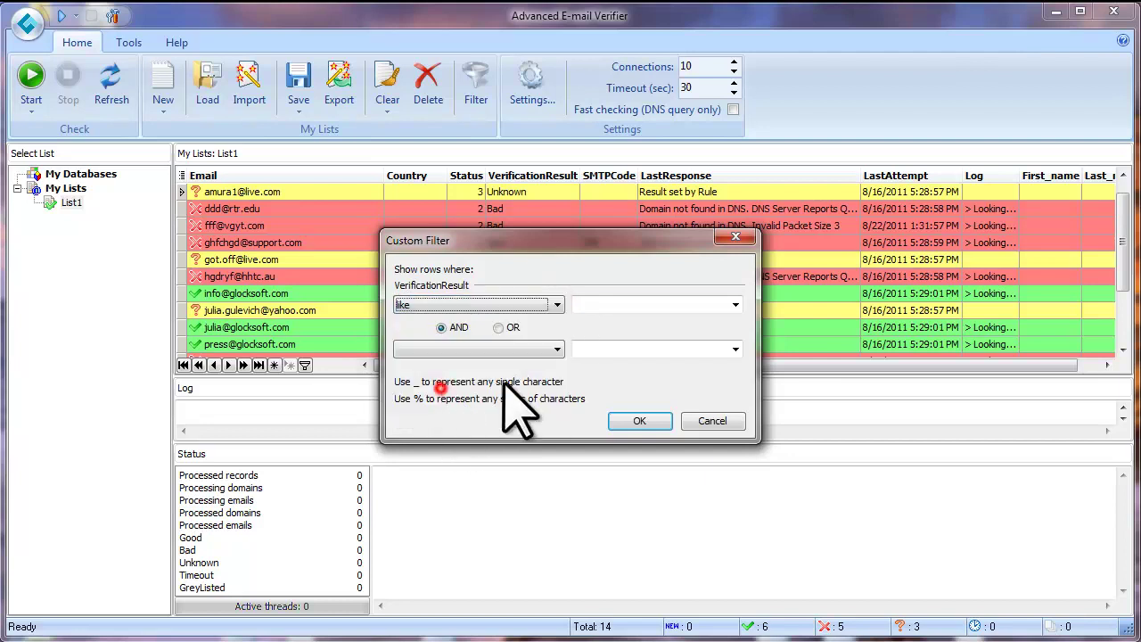
click(735, 304)
click(631, 334)
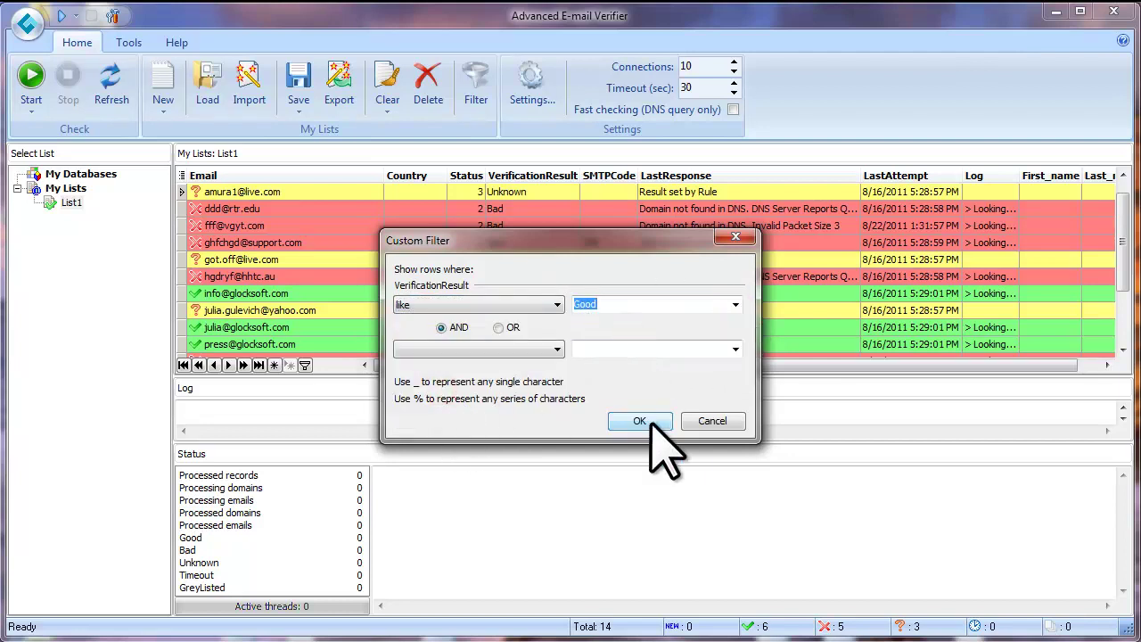
click(650, 421)
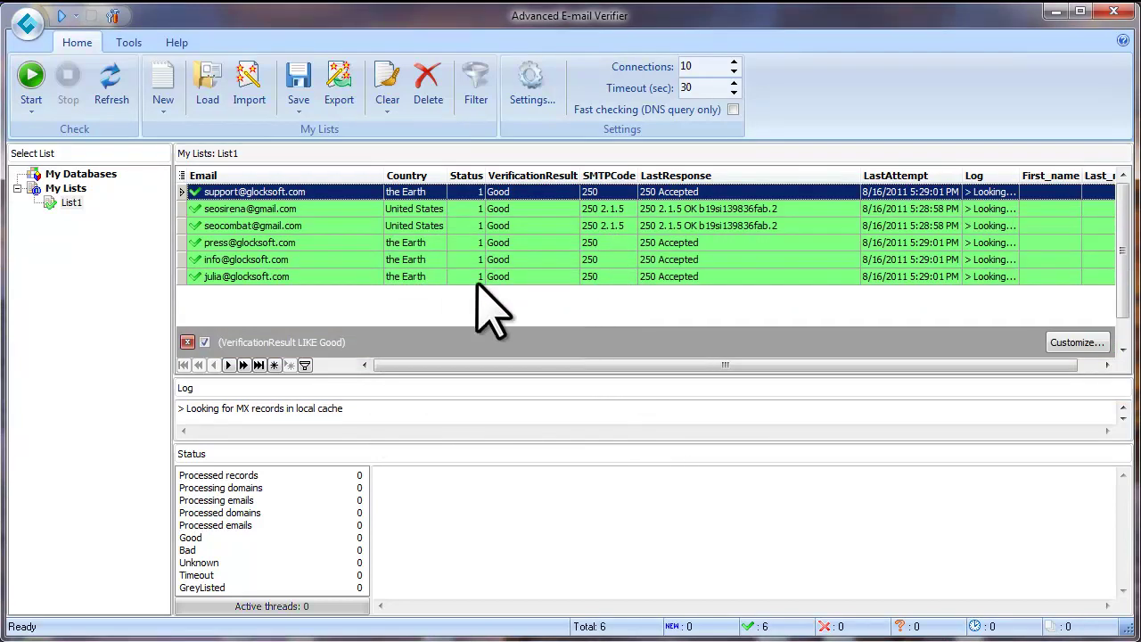
Step: Start exporting the filtered Good rows in Excel file (*.xls) format
click(339, 111)
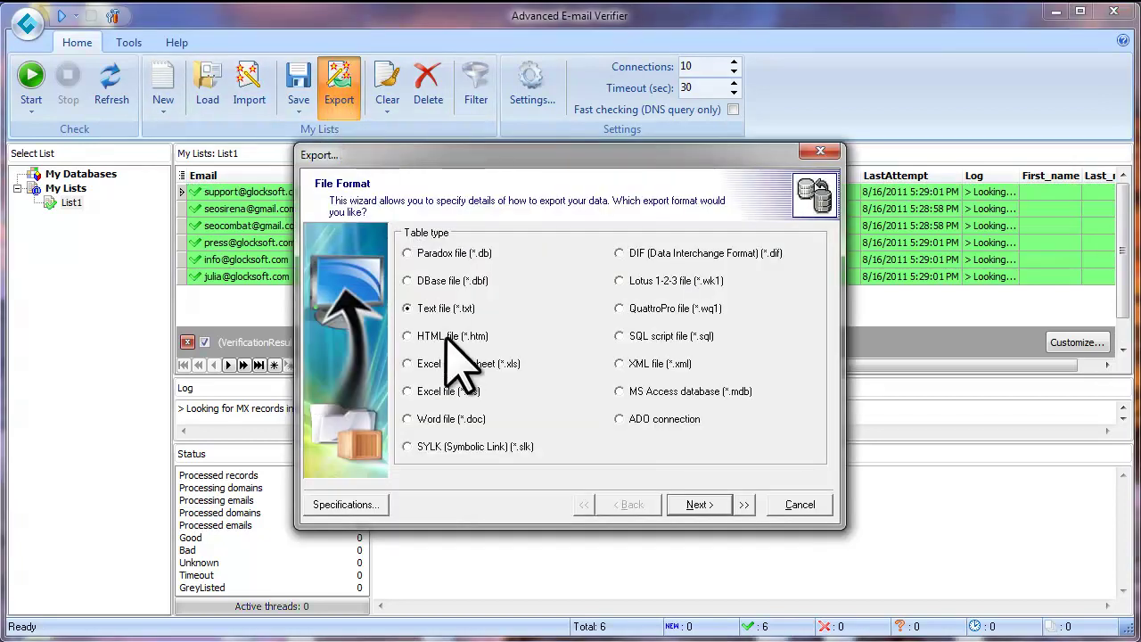
click(409, 392)
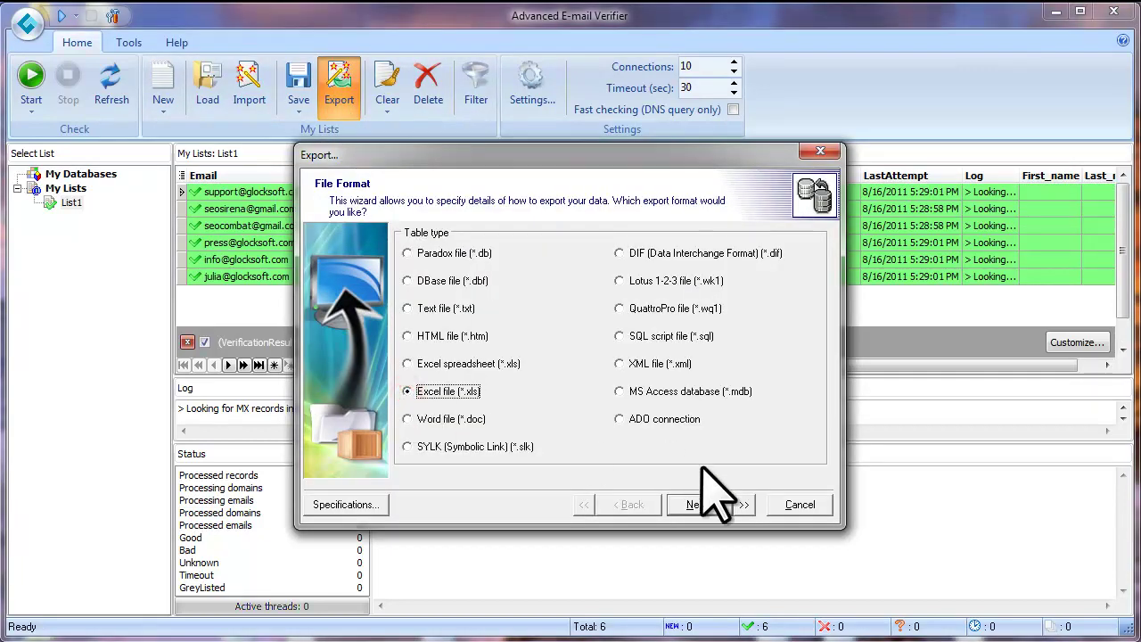